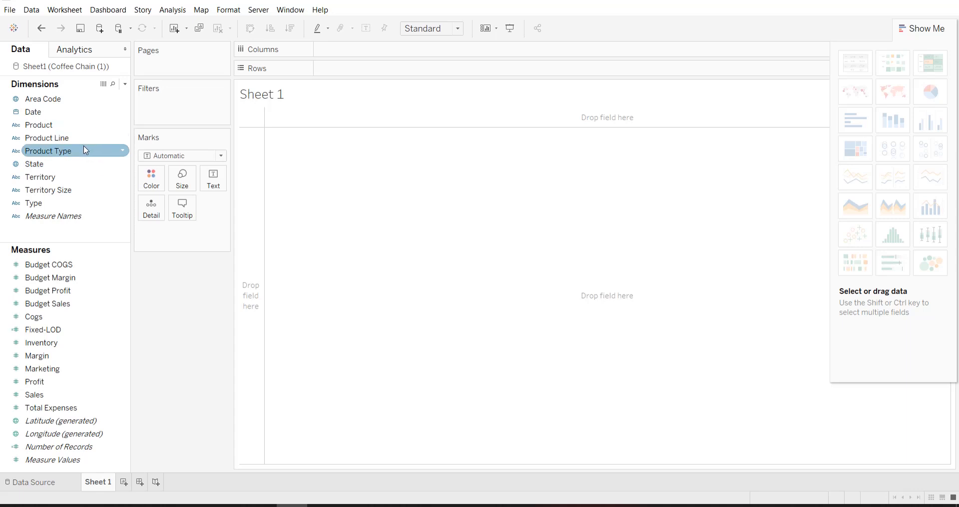
Build a row hierarchy in the sheet with Product Line, Product Type and Product, in that order
left_click_drag(80, 139, 420, 73)
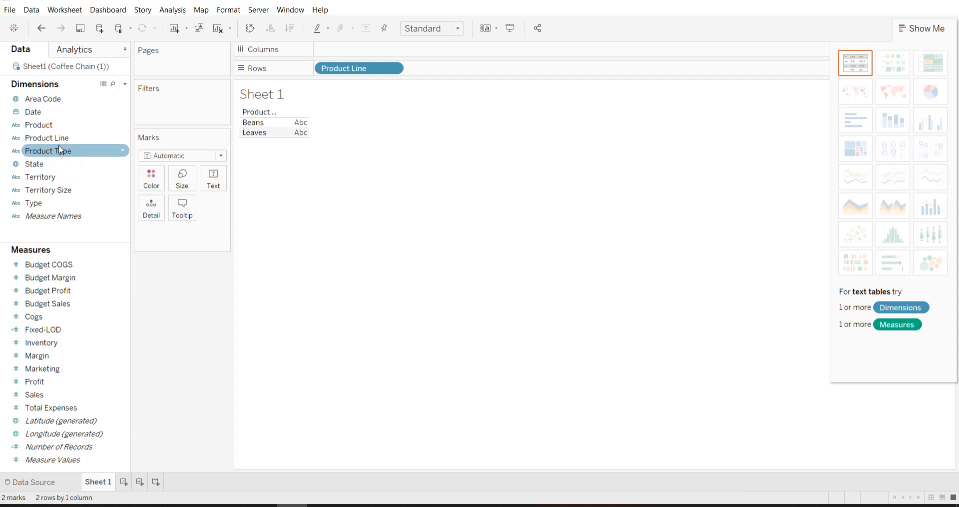
left_click_drag(64, 153, 475, 71)
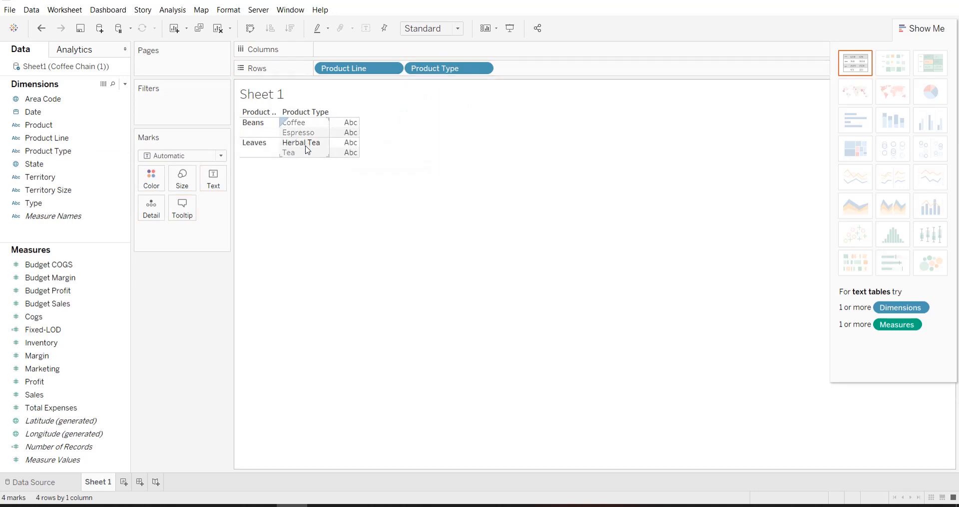
left_click(48, 264)
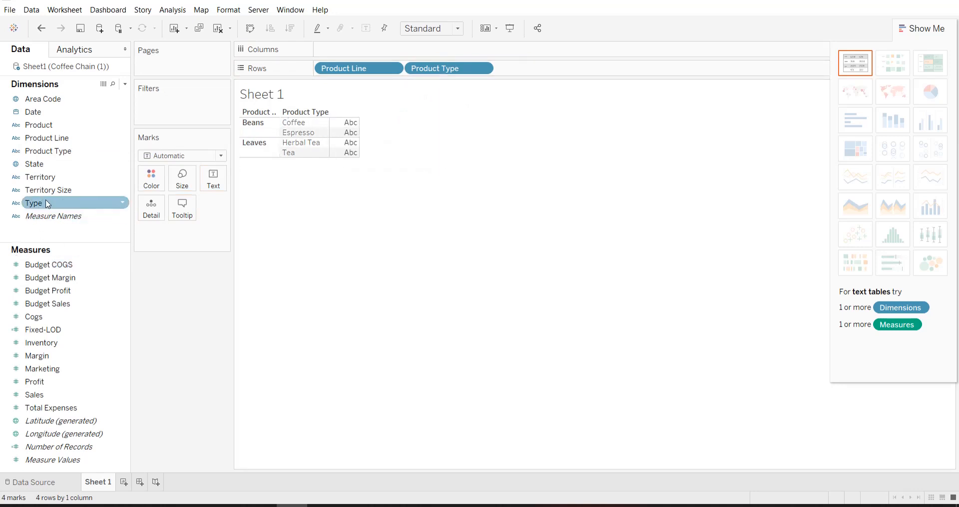
left_click_drag(80, 125, 568, 75)
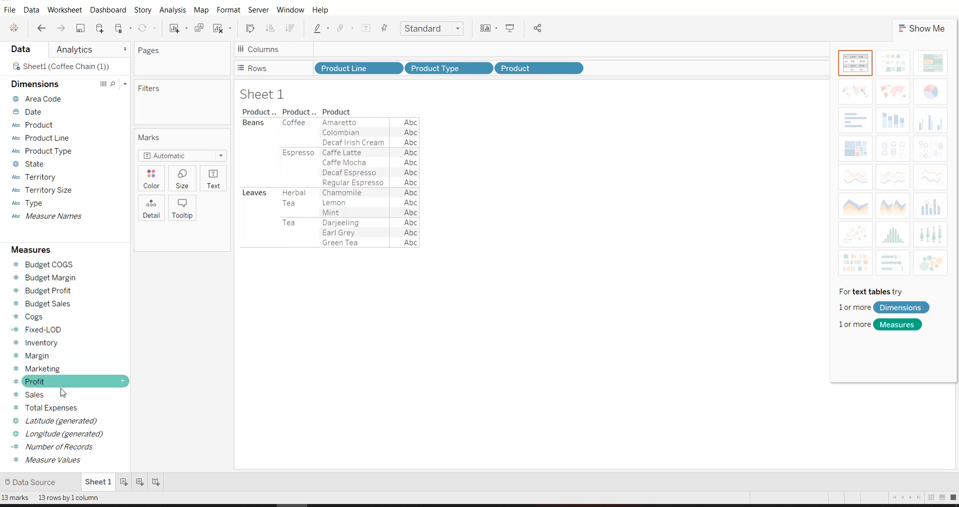
Add Sales as the text values of the table and aggregate it as Average
left_click_drag(62, 394, 408, 179)
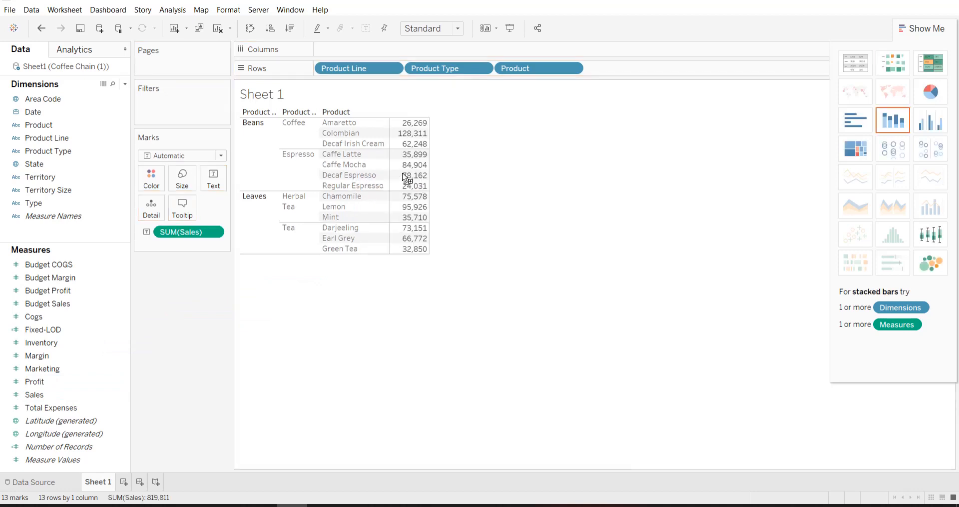
left_click(214, 232)
mouse_move(209, 331)
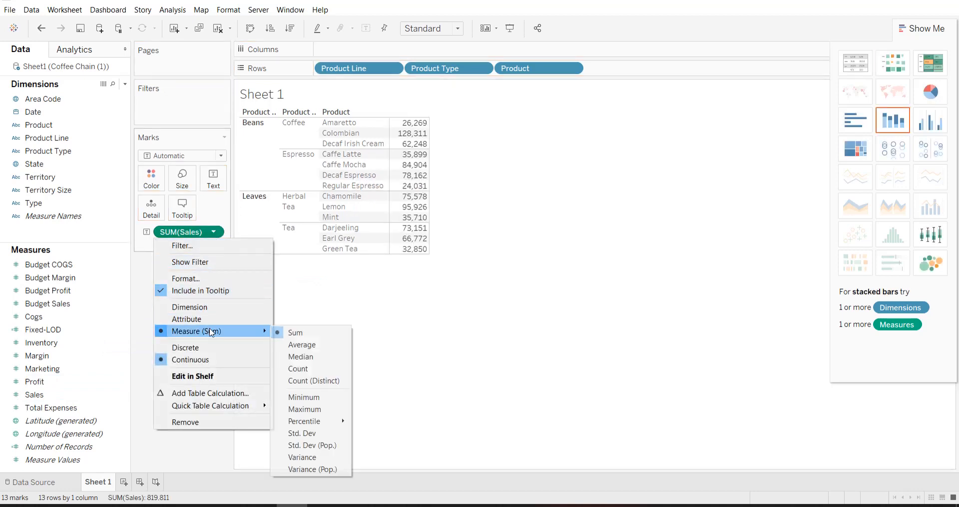
left_click(316, 344)
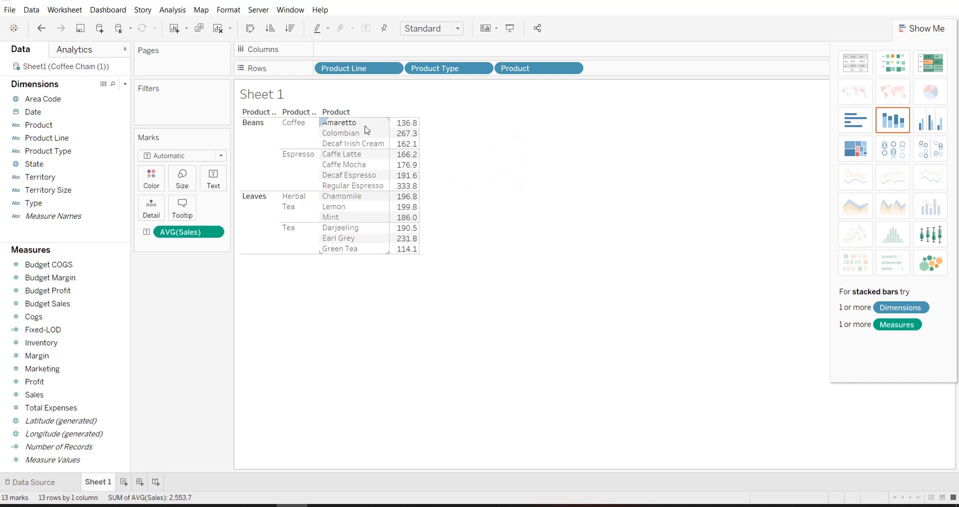
Take Product out of the rows to view average sales per product type, and put it back after Product Type
mouse_move(404, 128)
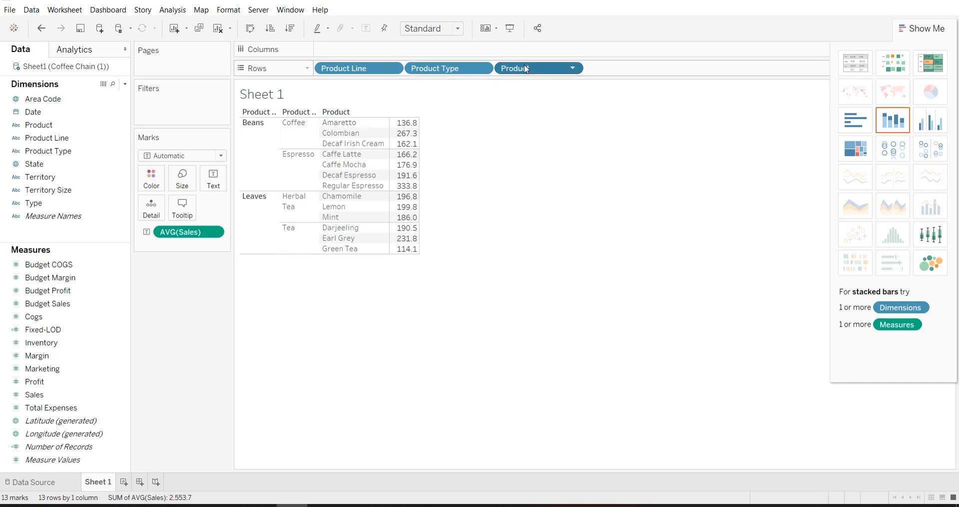
left_click_drag(526, 69, 542, 109)
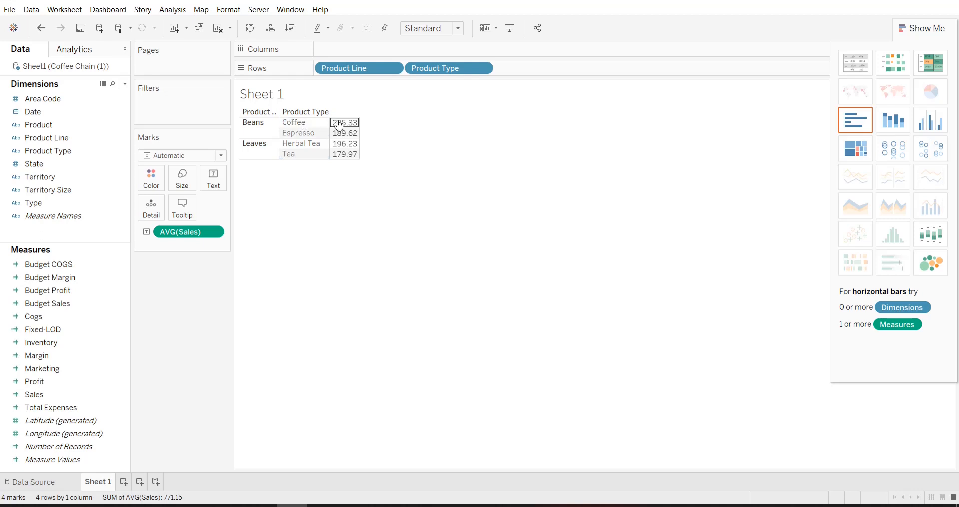
mouse_move(345, 126)
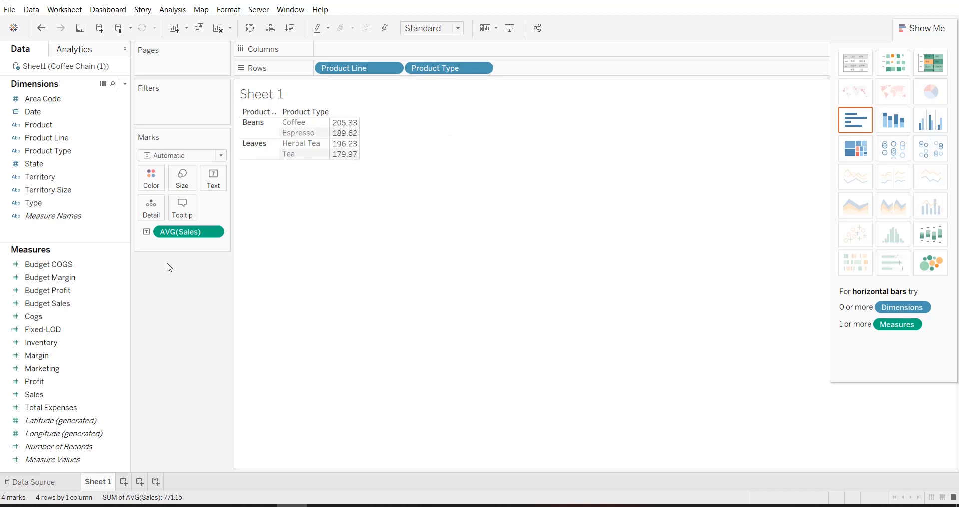
left_click_drag(66, 130, 535, 71)
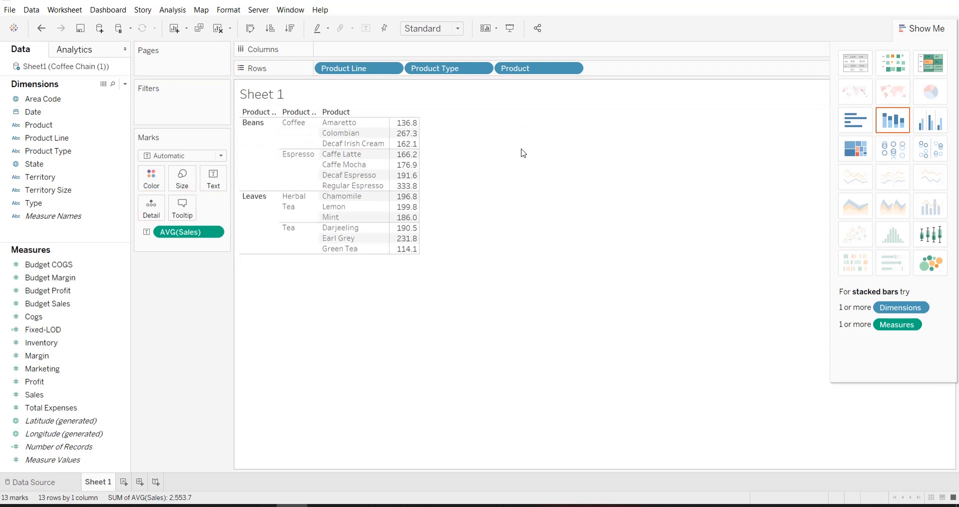
Start a new calculated field and name it Include-Product
left_click(126, 85)
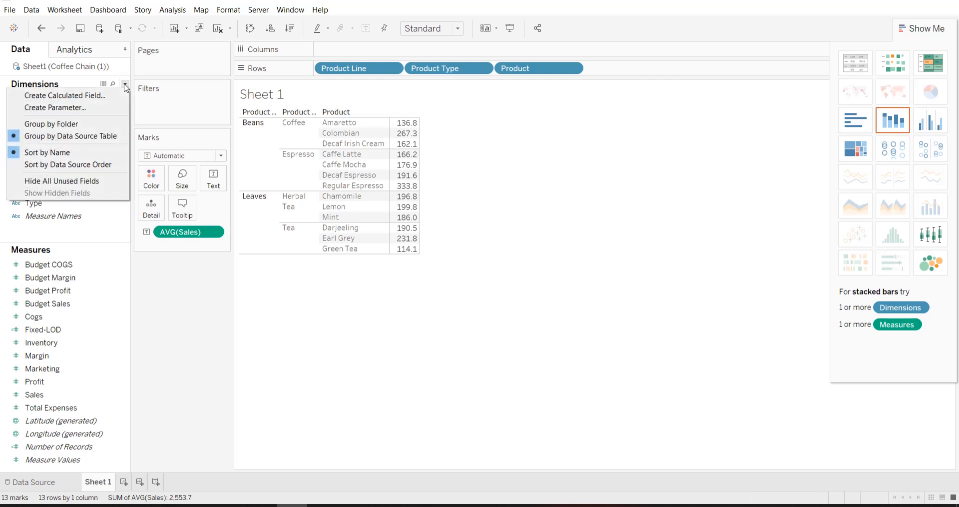
left_click(106, 96)
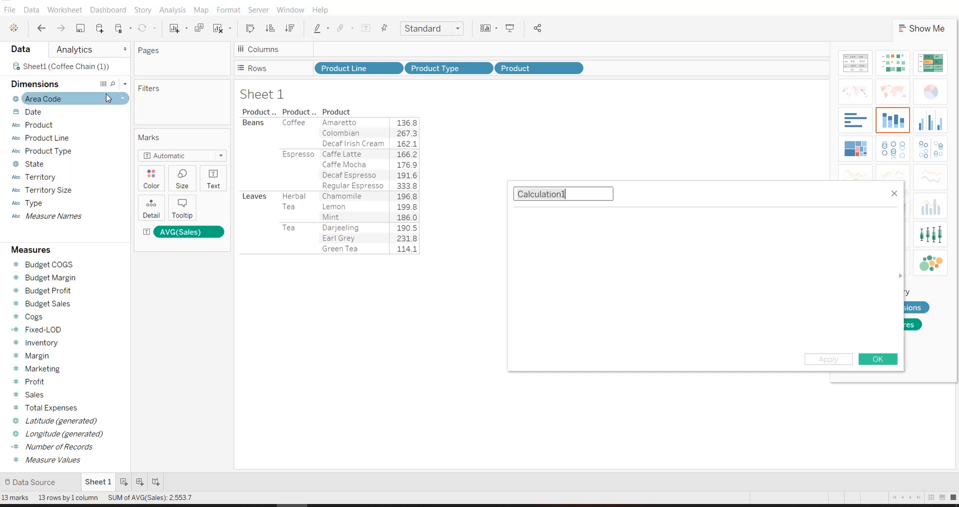
key("BackSpace")
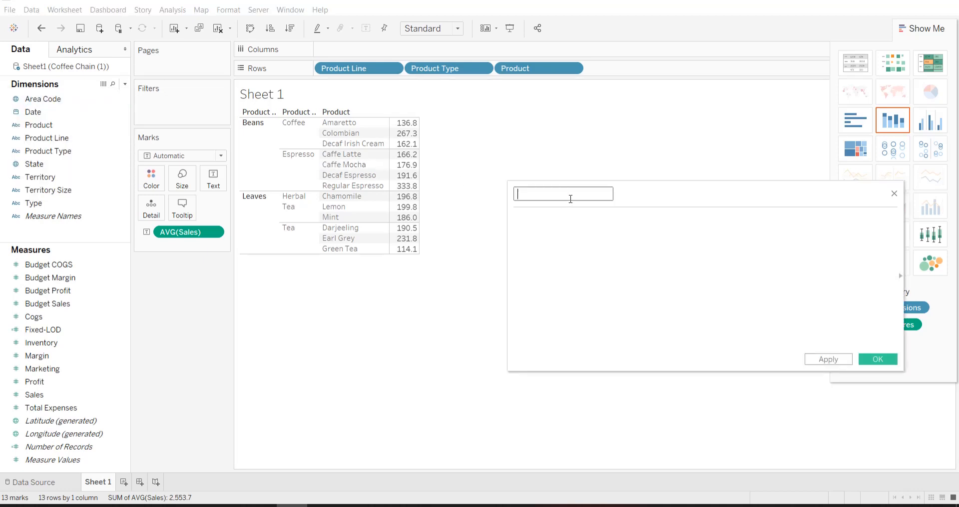
type("Include-Product")
Enter the formula {INCLUDE [Product]: SUM([Sales])} for the Include-Product calculation, apply it and close the editor
left_click(573, 222)
type("{")
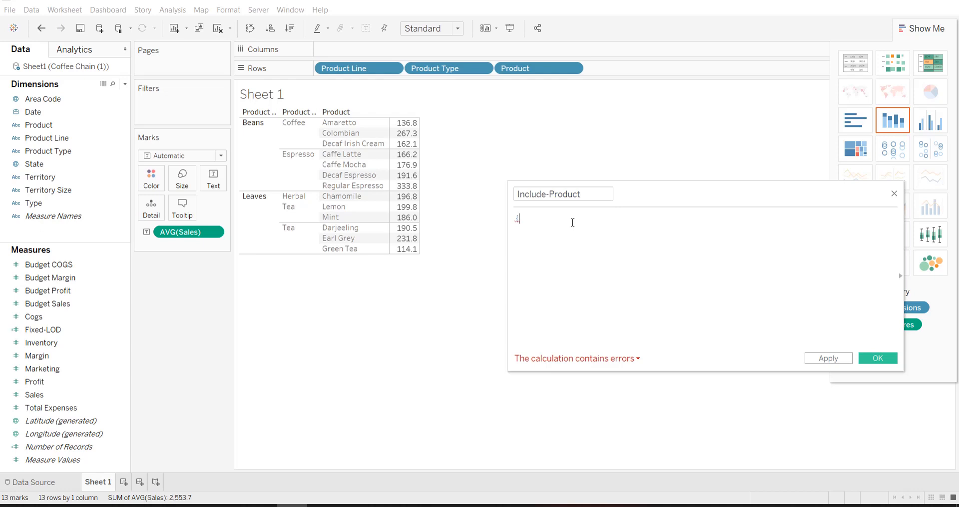
type("IN")
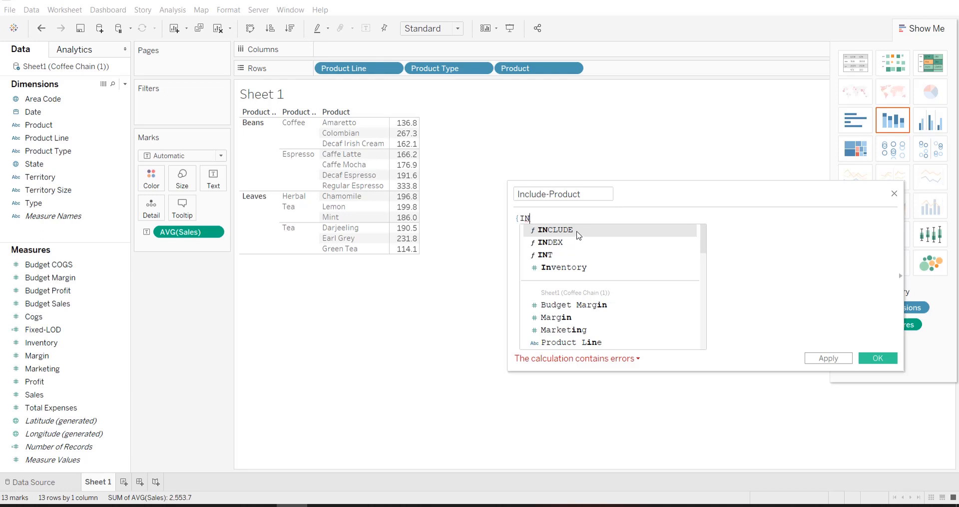
double_click(578, 230)
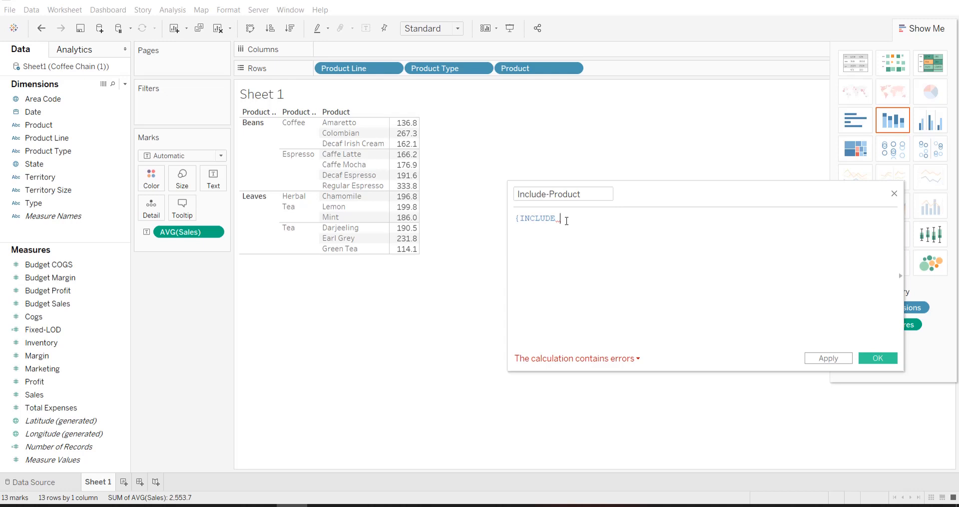
type("P")
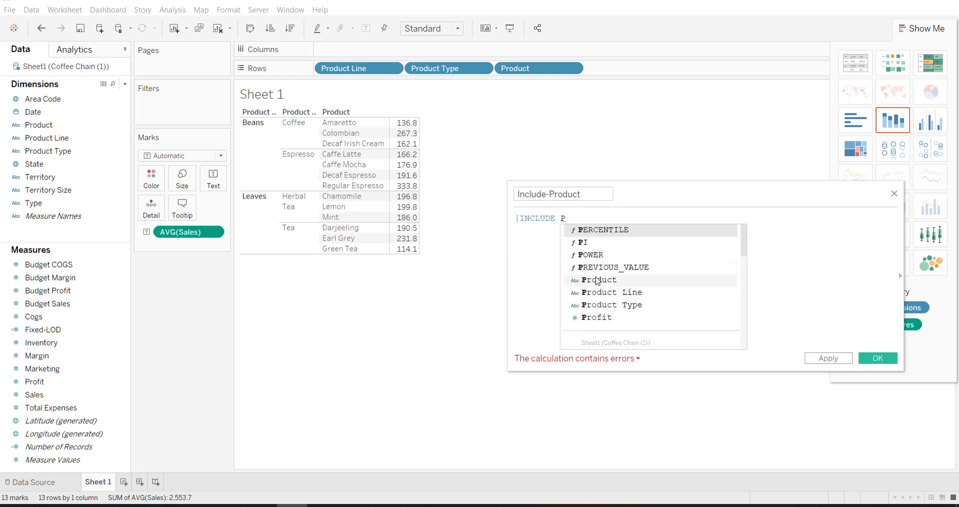
double_click(599, 280)
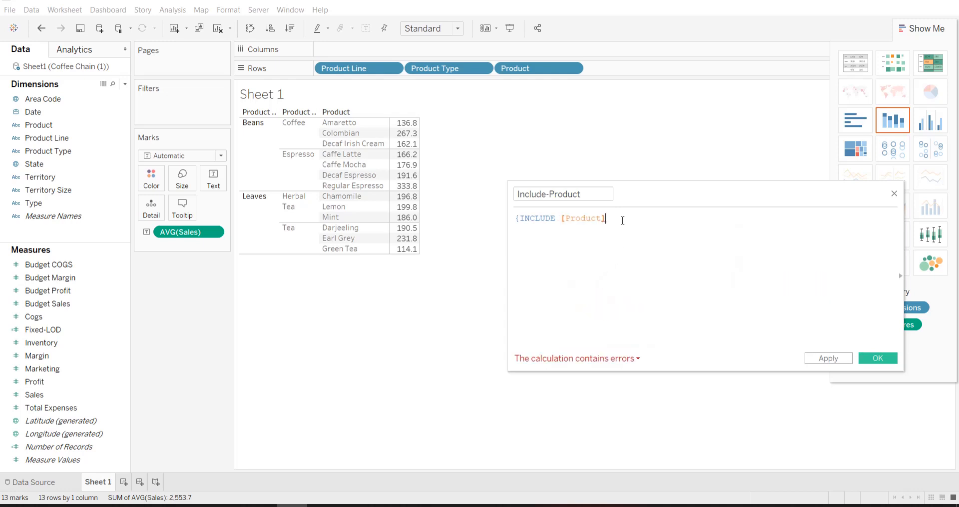
type(": SUM")
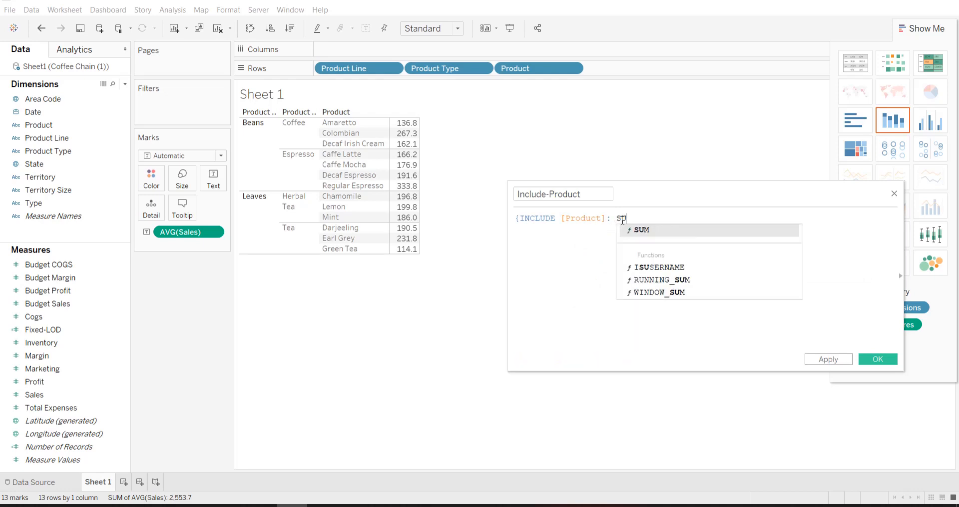
left_click(642, 230)
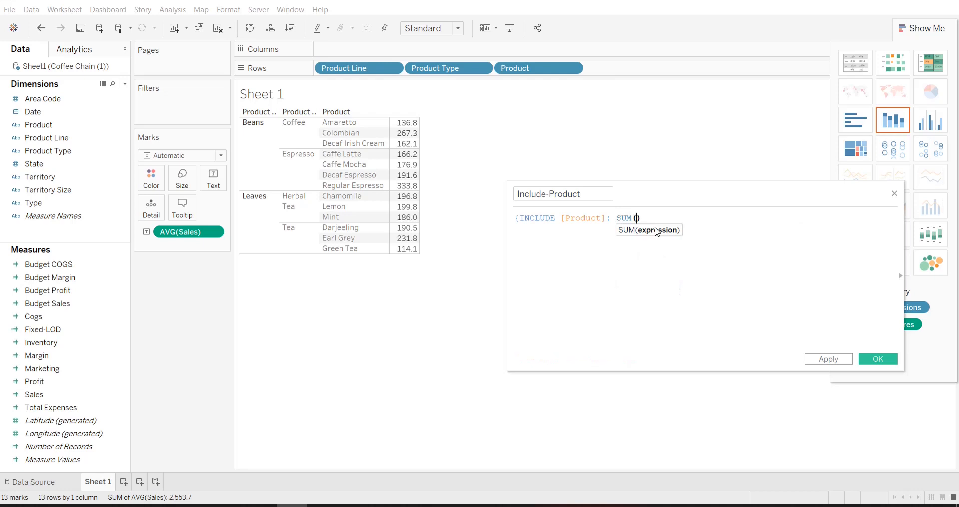
type("SA")
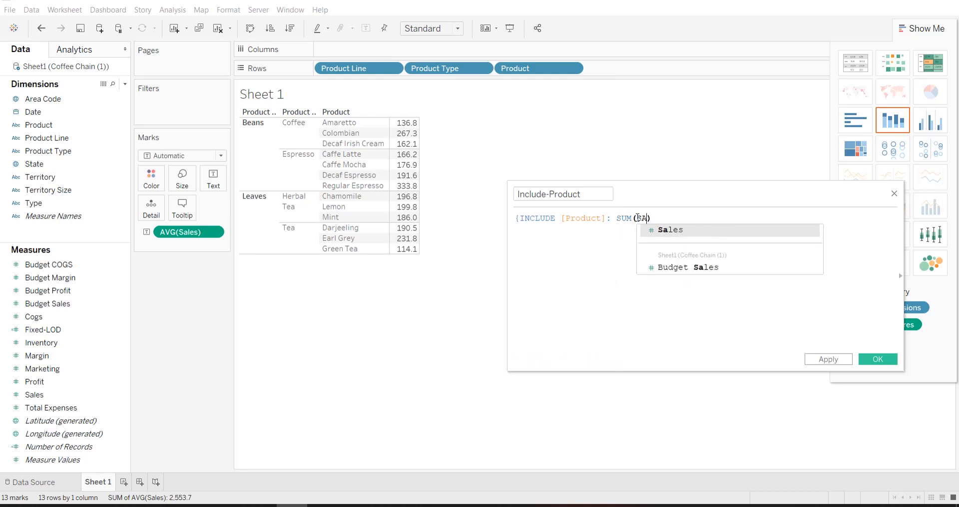
left_click(649, 229)
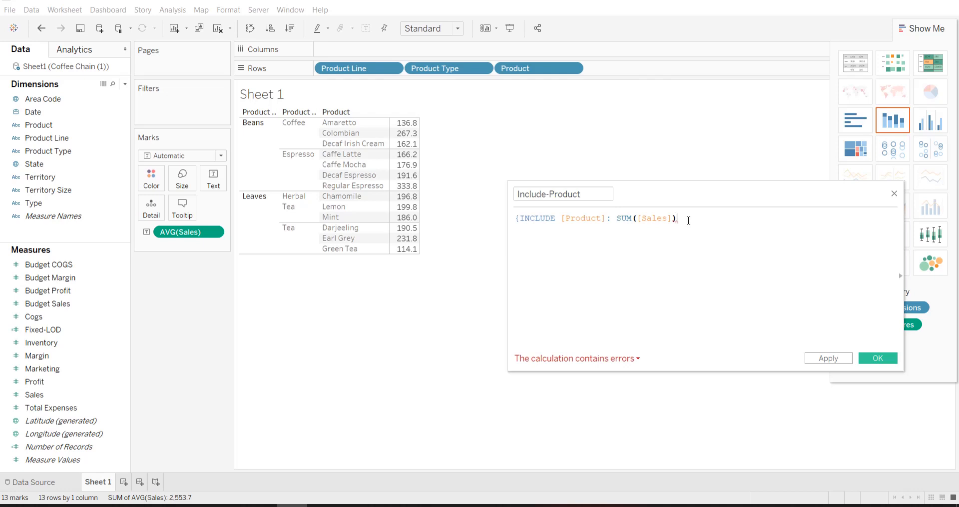
type("}")
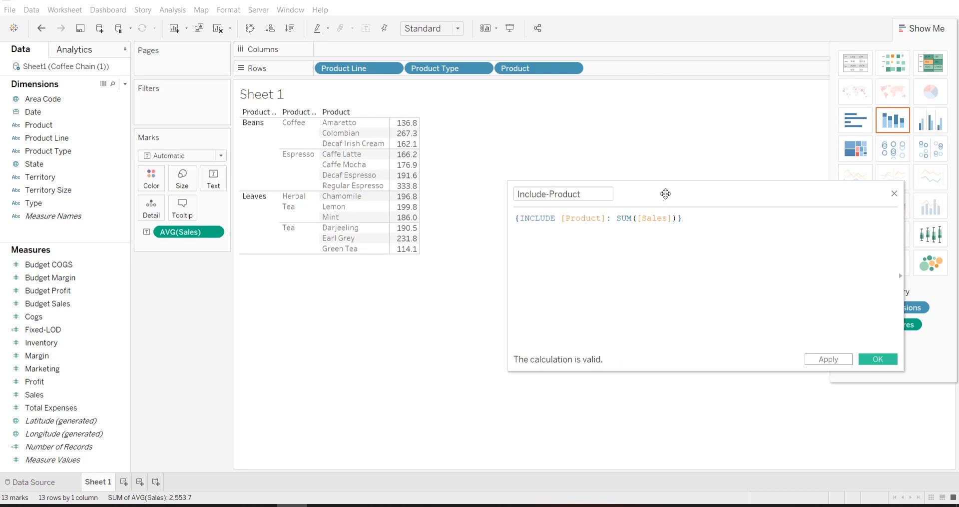
left_click_drag(666, 193, 633, 123)
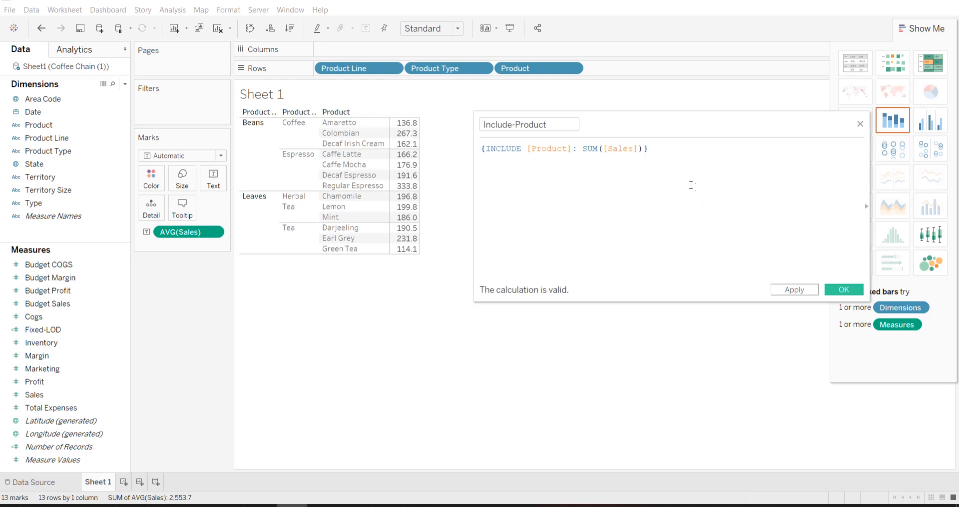
left_click(803, 291)
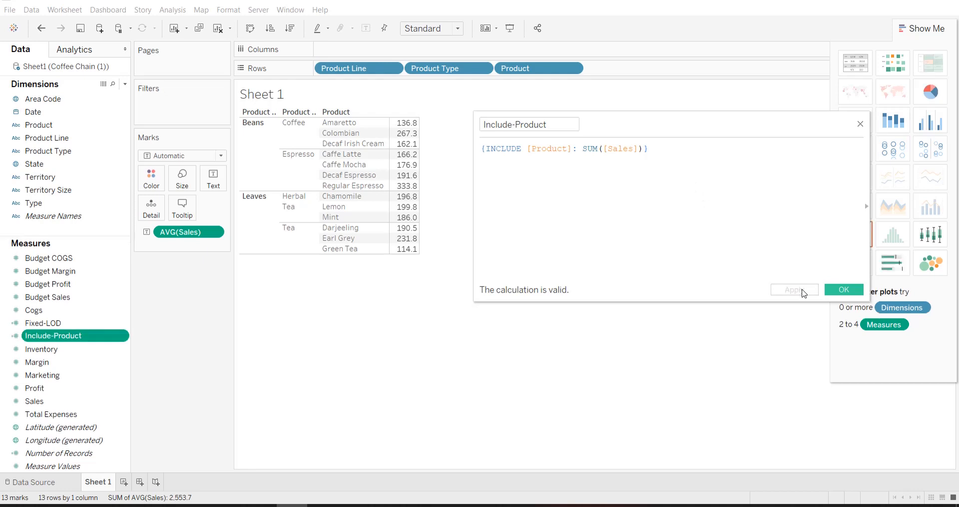
left_click(845, 289)
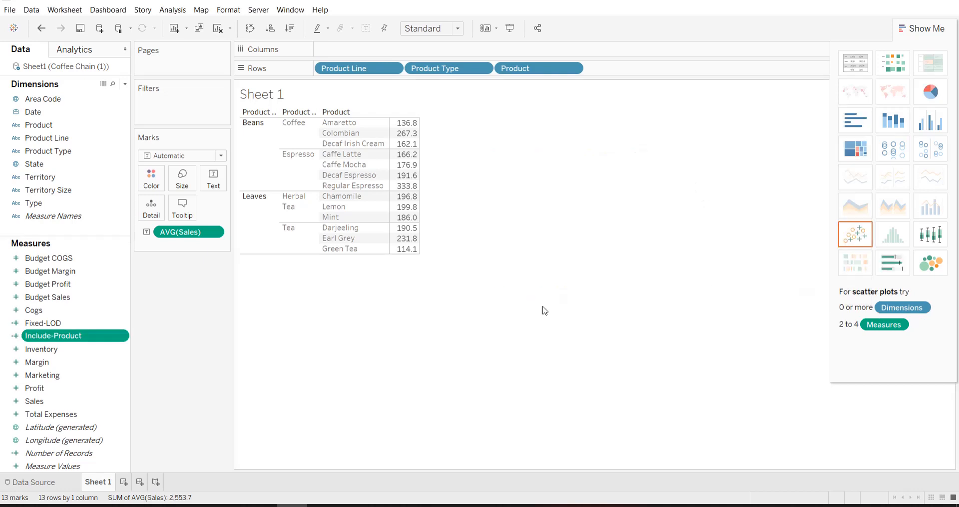
Add Include-Product to the table beside average Sales and aggregate it as Average
left_click_drag(86, 337, 410, 186)
left_click_drag(406, 181, 407, 181)
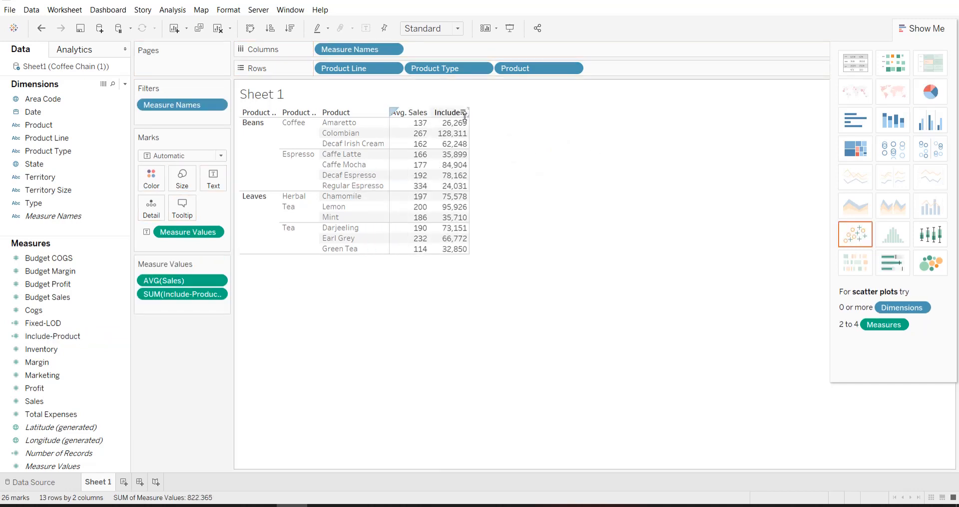
left_click(218, 294)
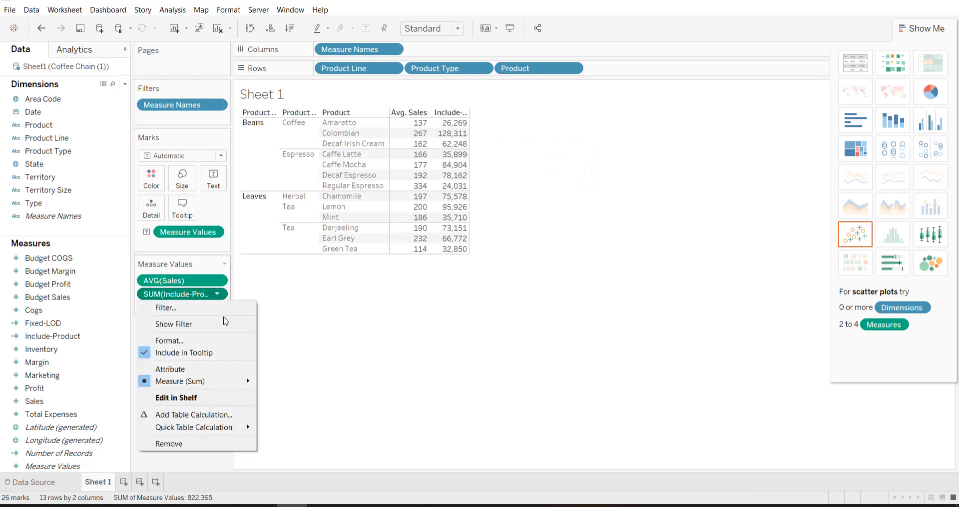
mouse_move(233, 384)
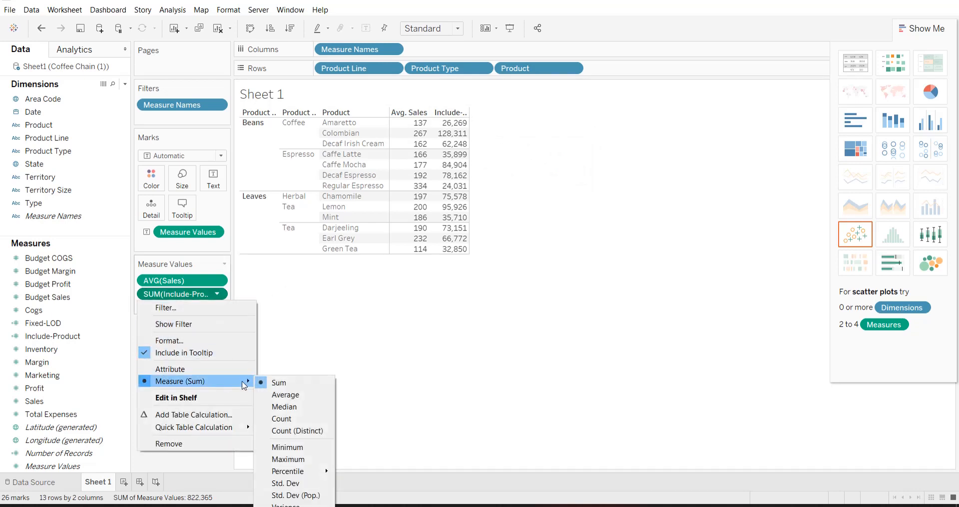
left_click(278, 392)
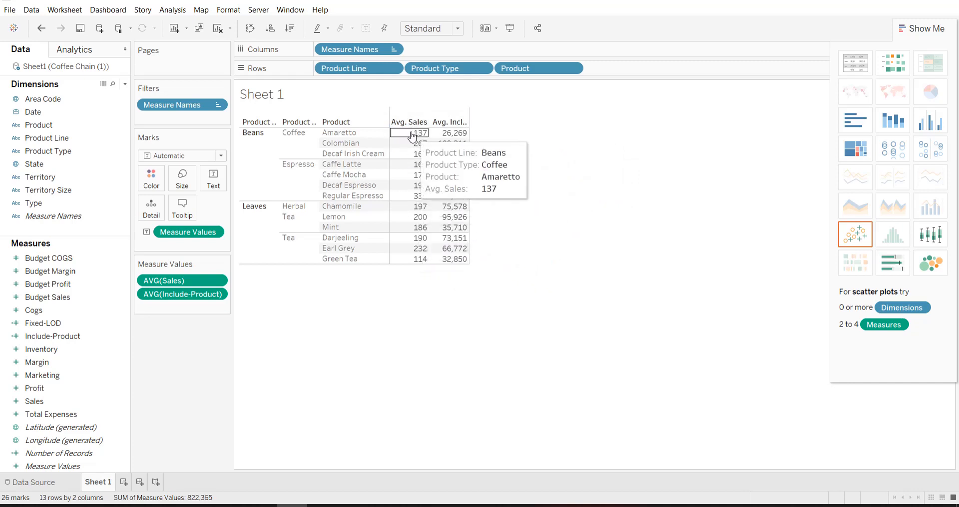
Remove Product and Product Type from the rows so both averages are compared by Product Line only
mouse_move(417, 139)
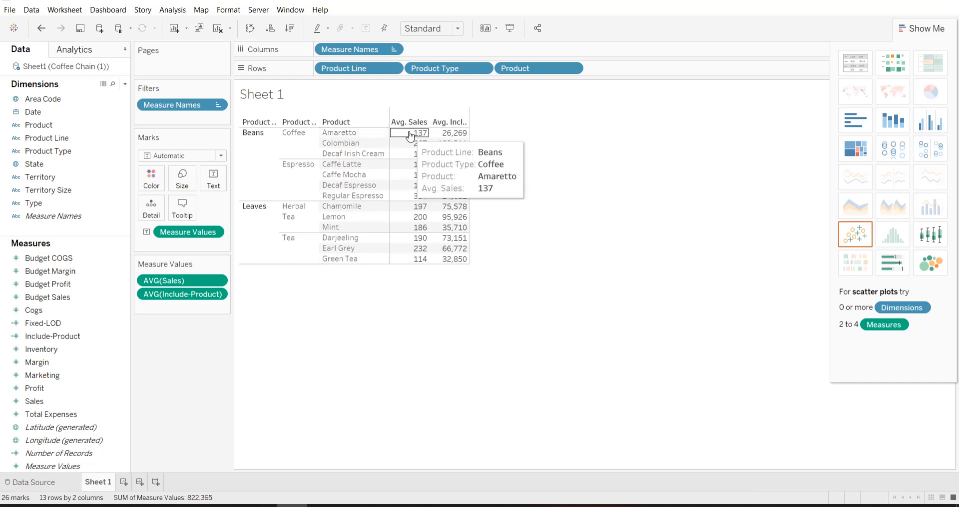
mouse_move(451, 135)
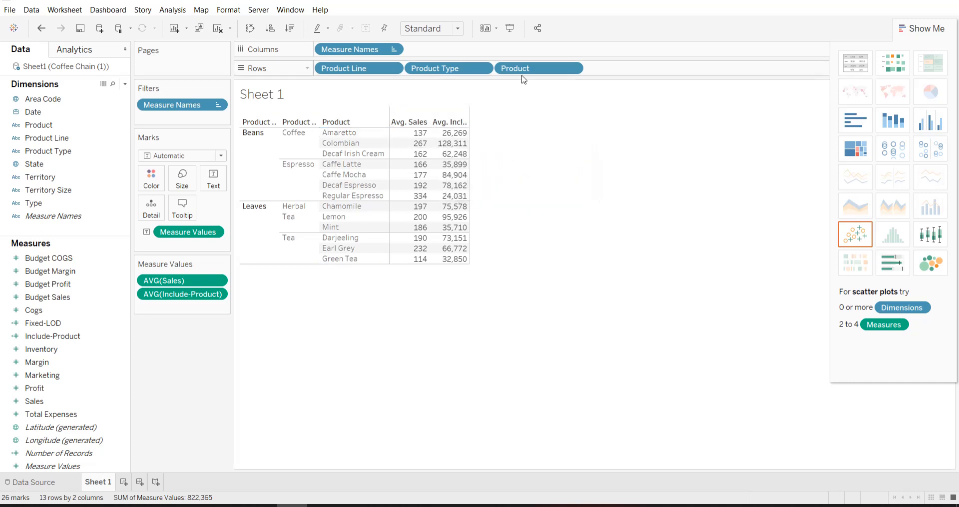
left_click_drag(524, 73, 545, 160)
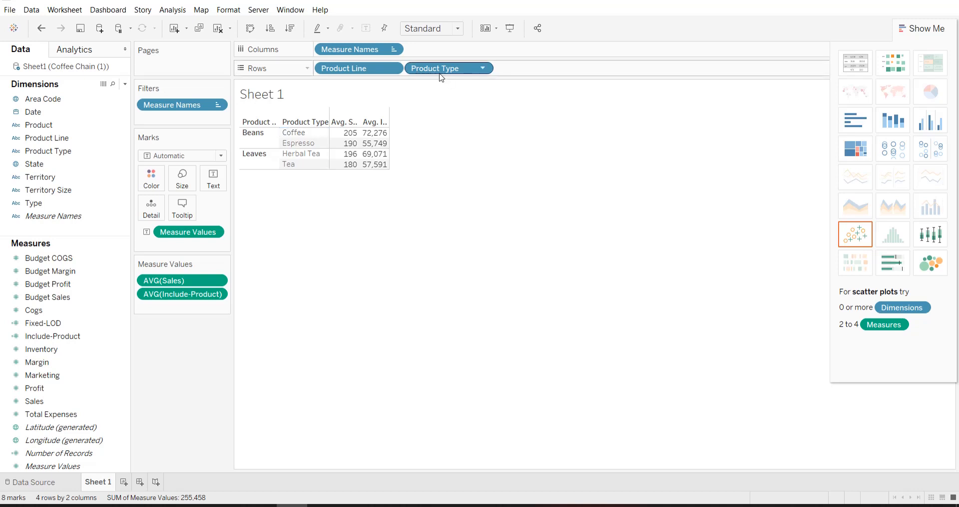
left_click_drag(437, 68, 458, 150)
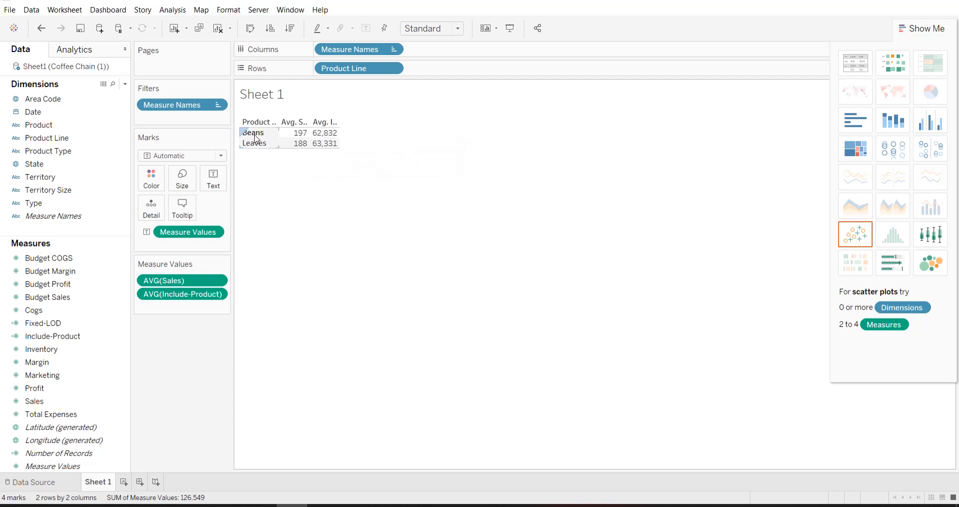
Undo the removal of Product Type and Product from the rows
mouse_move(325, 137)
key("ctrl+z")
key("ctrl+z")
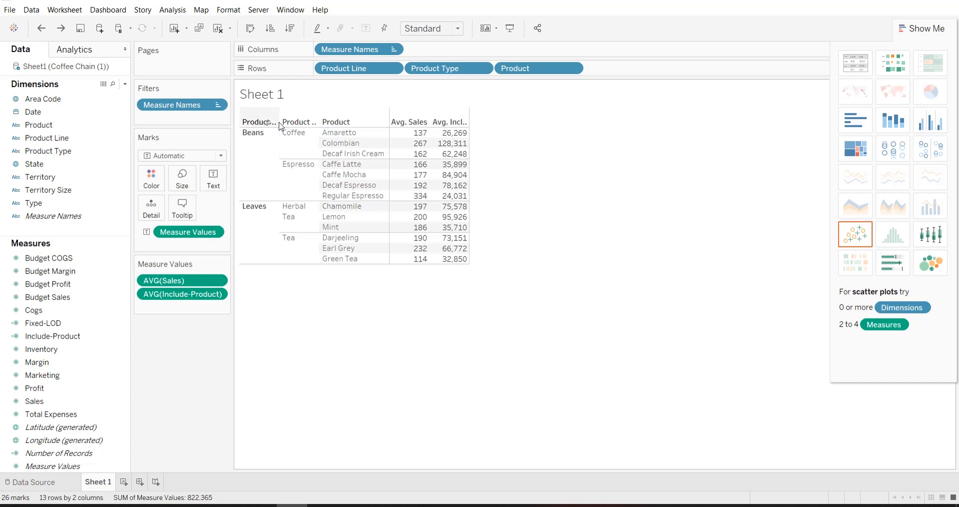
Start a new calculated field and name it Fixed-Product
left_click(125, 84)
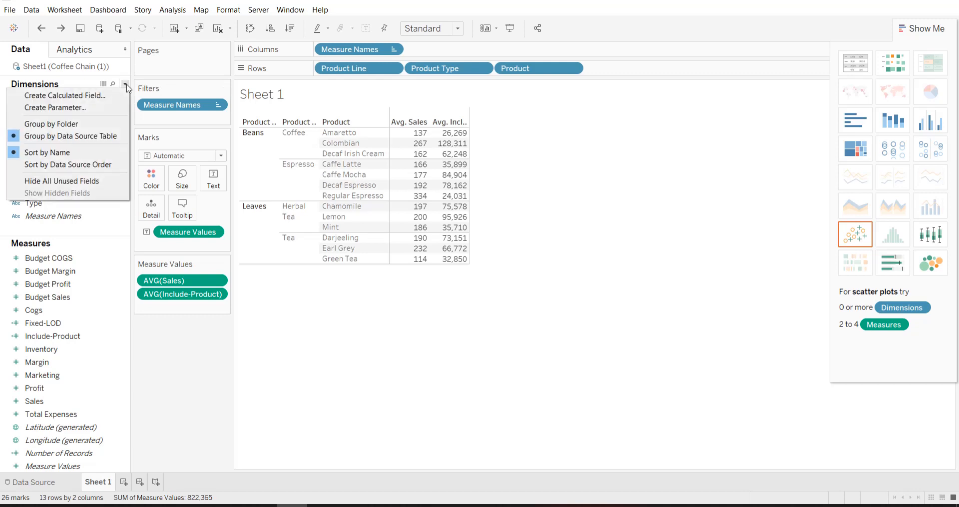
left_click(85, 96)
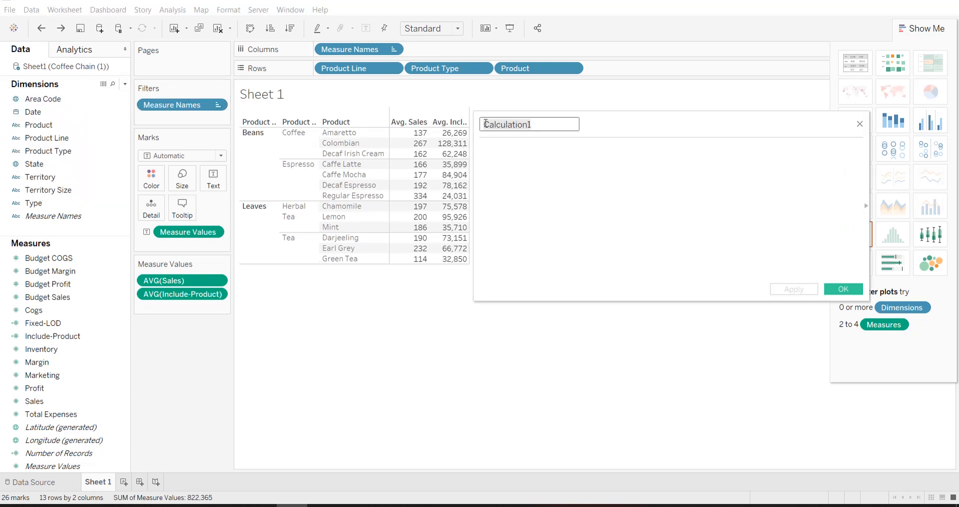
type("Fix")
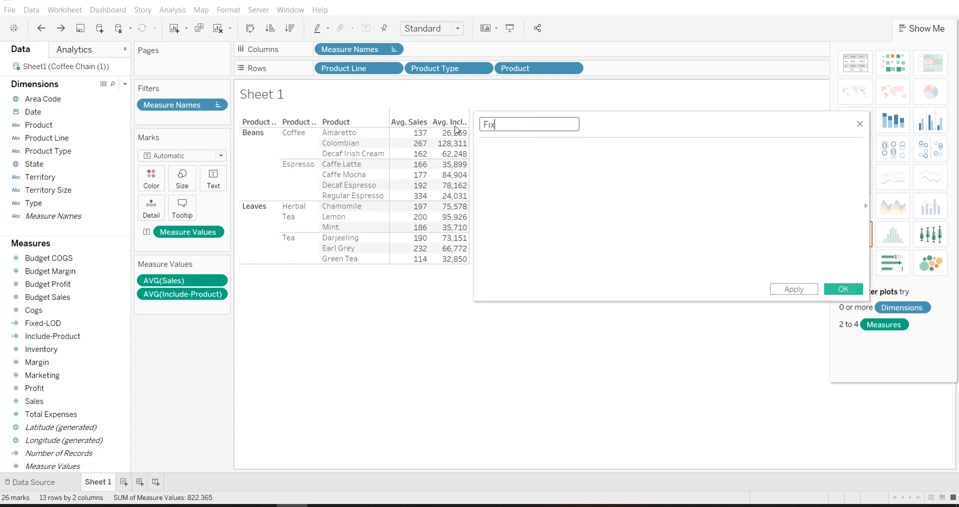
type("ed-Product")
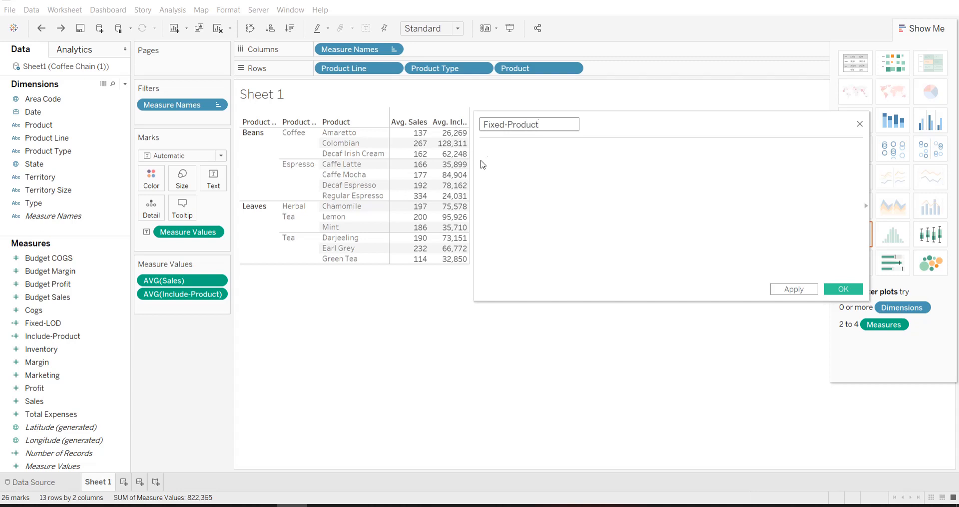
Enter the formula {FIXED [Product]:SUM([Sales])} for the Fixed-Product calculation, apply it and close the editor
left_click(497, 160)
type("{Fi")
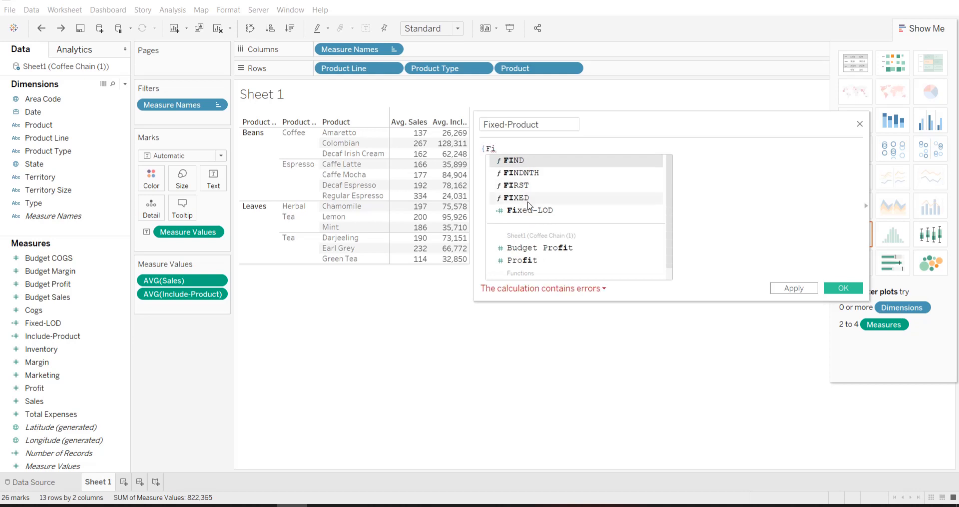
left_click(516, 197)
type("Pr")
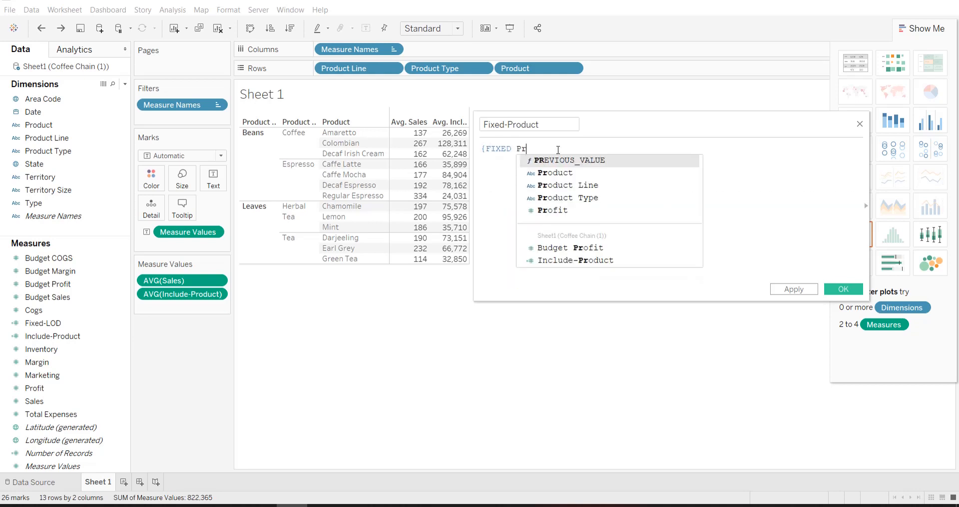
left_click(567, 172)
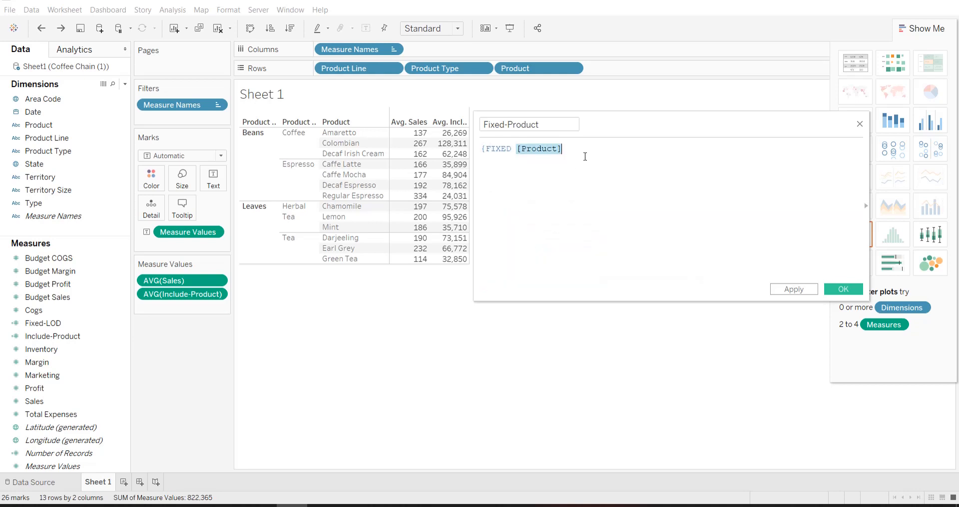
type(":S")
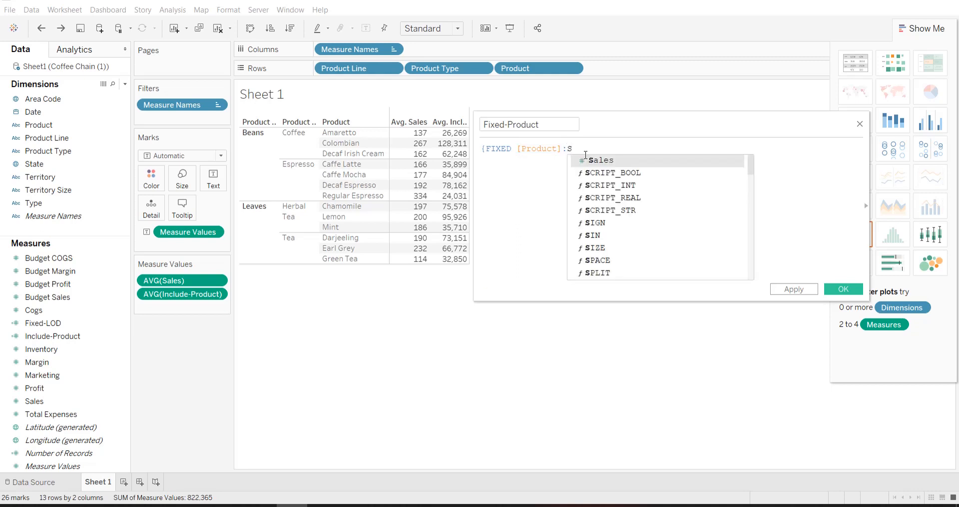
type("u")
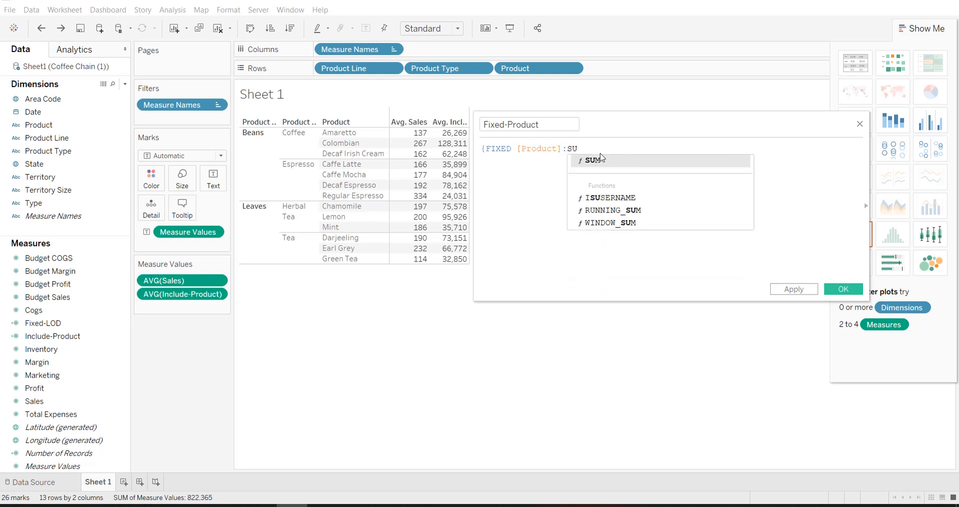
left_click(610, 165)
type("Sa")
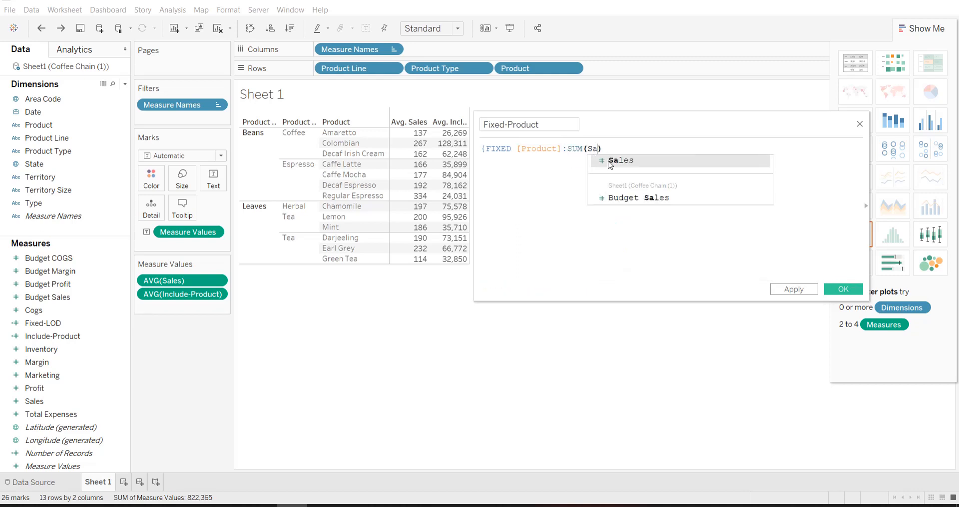
left_click(610, 165)
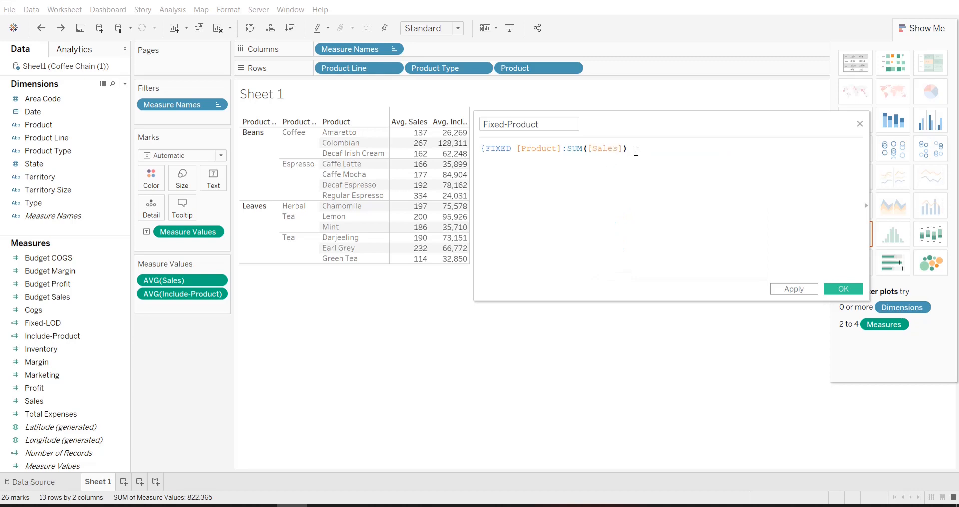
type("}")
left_click(795, 289)
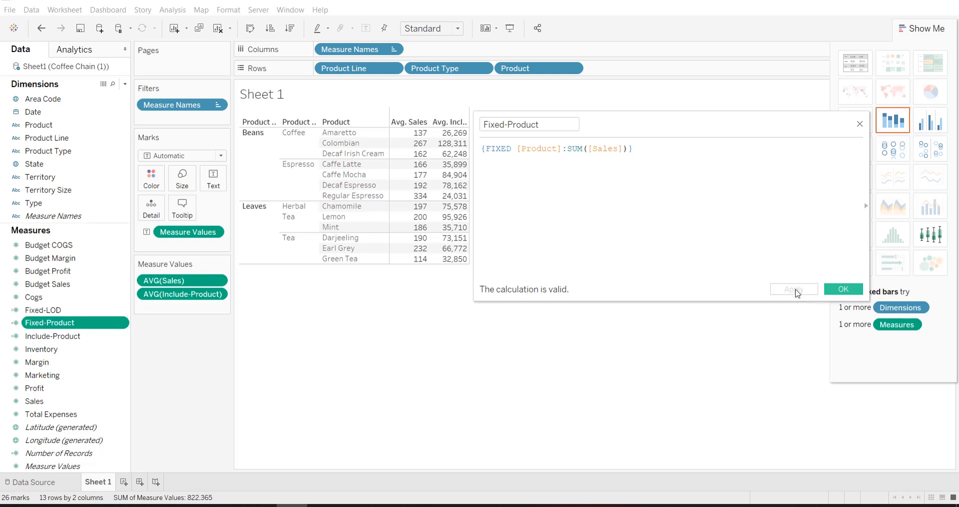
left_click(855, 290)
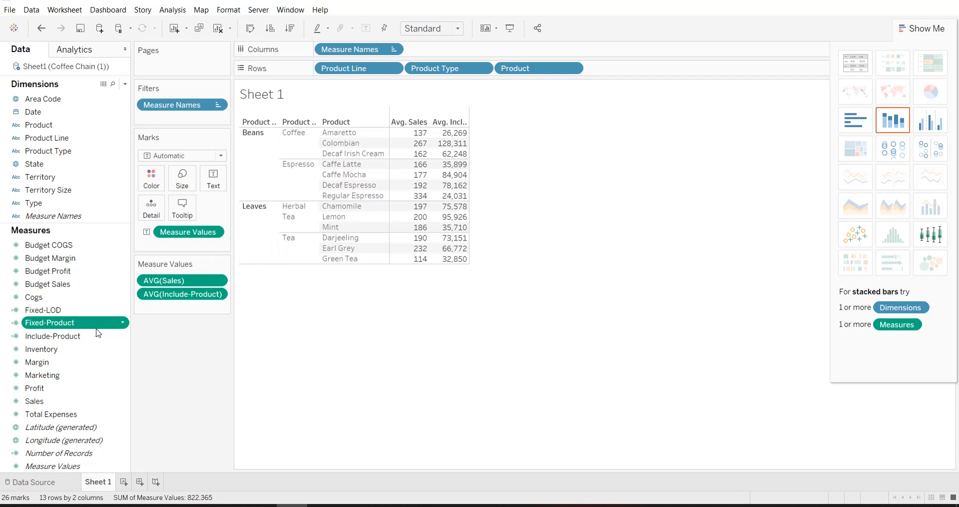
Add Fixed-Product to the table as a third measure and aggregate it as Average
left_click_drag(93, 325, 423, 202)
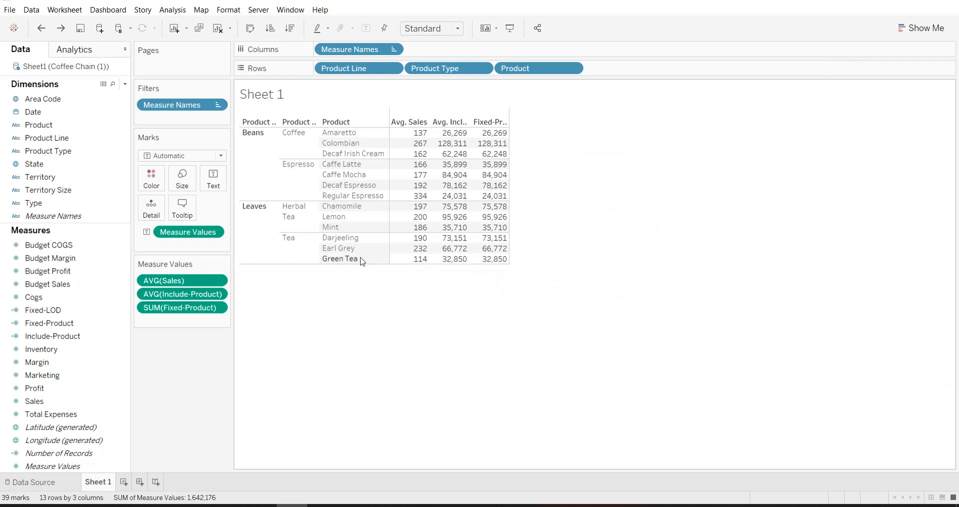
left_click(216, 308)
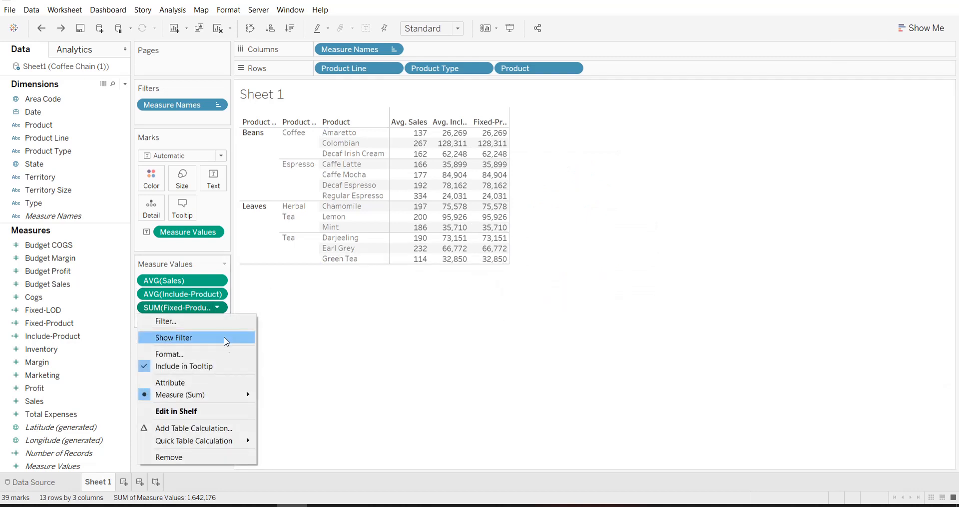
mouse_move(241, 395)
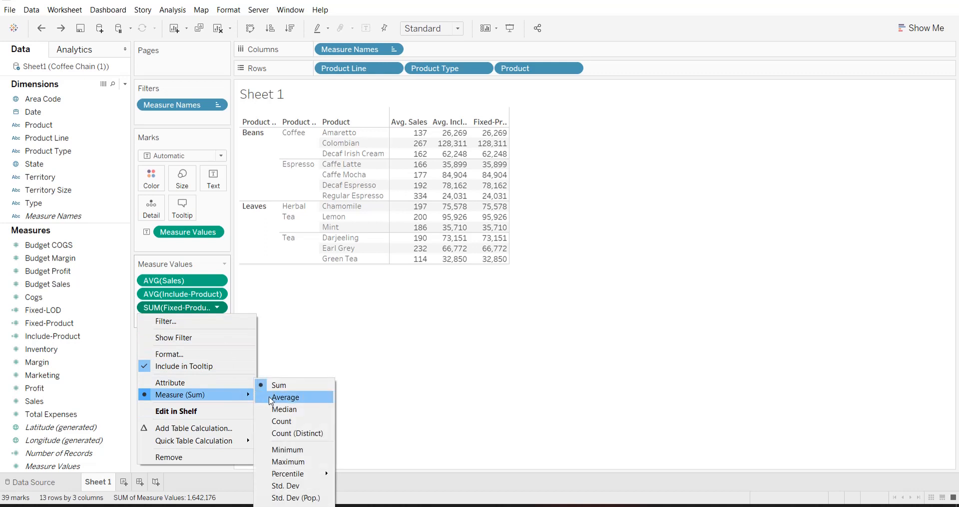
left_click(280, 402)
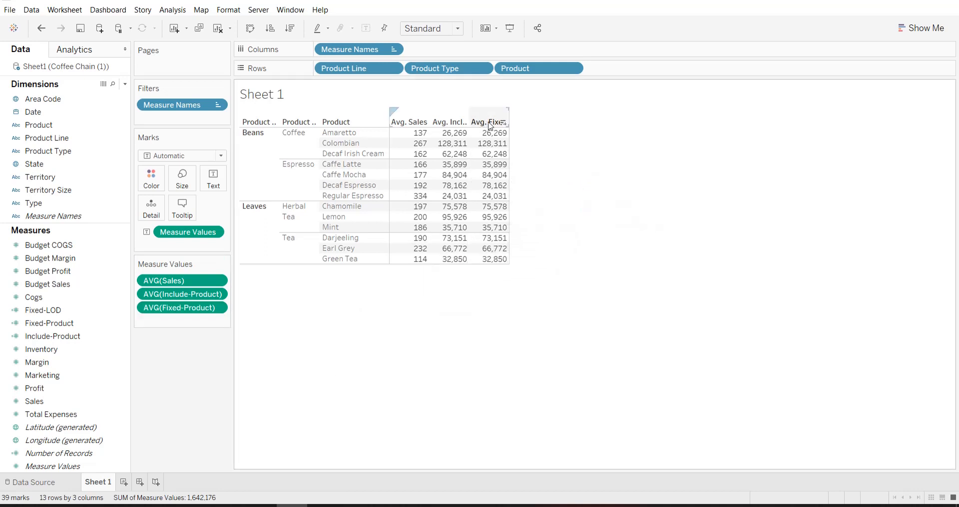
Add Territory to the columns ahead of Measure Names to compare the three averages per territory
mouse_move(486, 135)
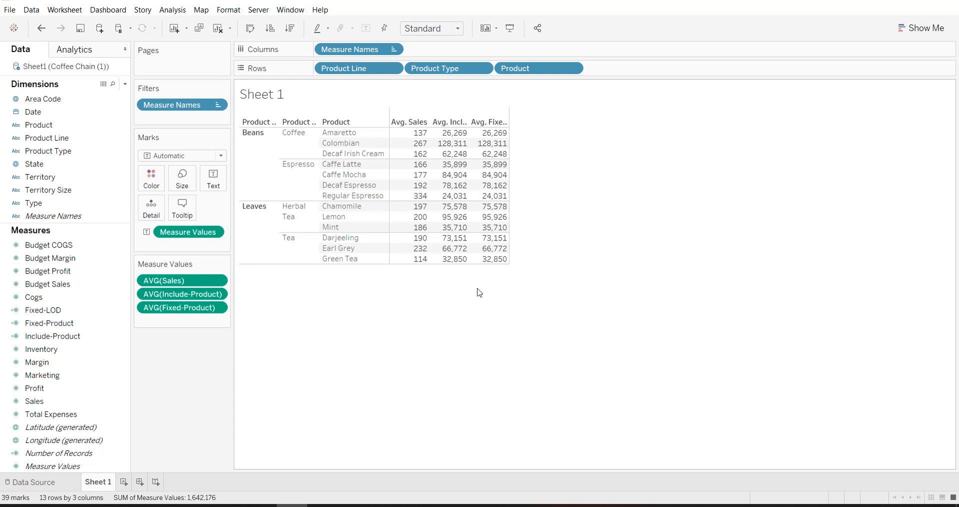
left_click_drag(61, 177, 318, 51)
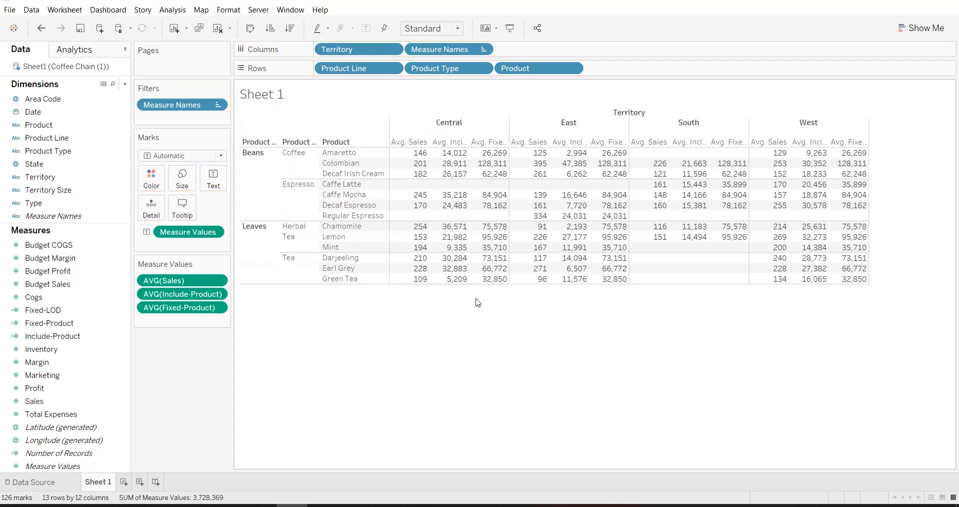
mouse_move(498, 164)
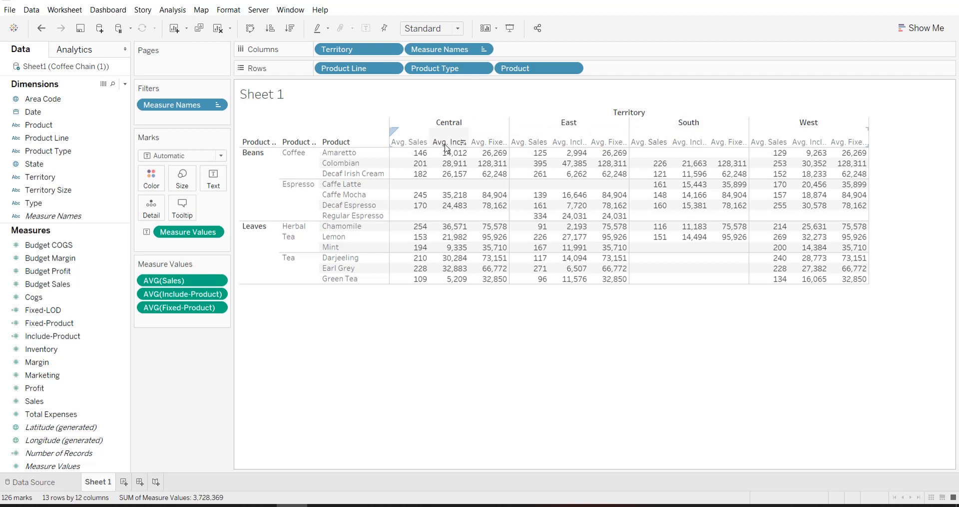
mouse_move(446, 196)
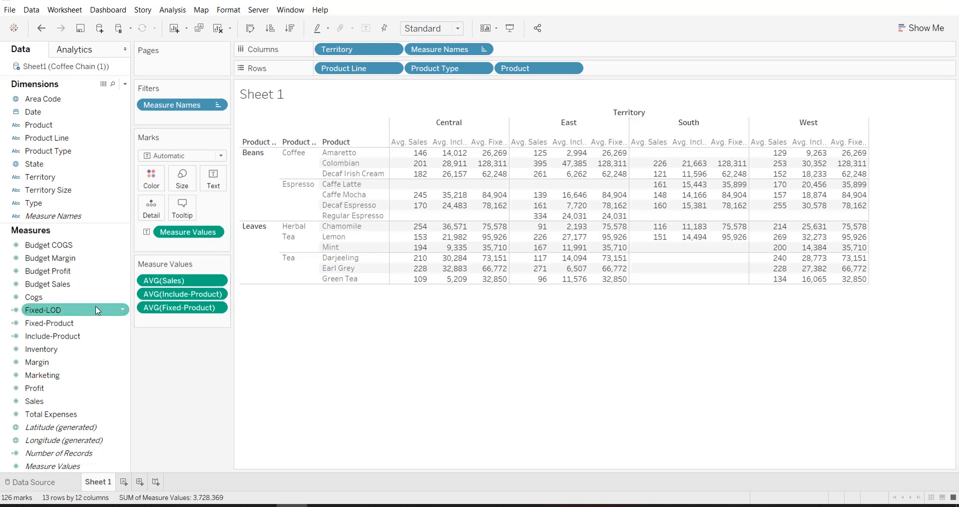
Delete the Fixed-LOD calculated field from the measures
left_click(117, 310)
key("Delete")
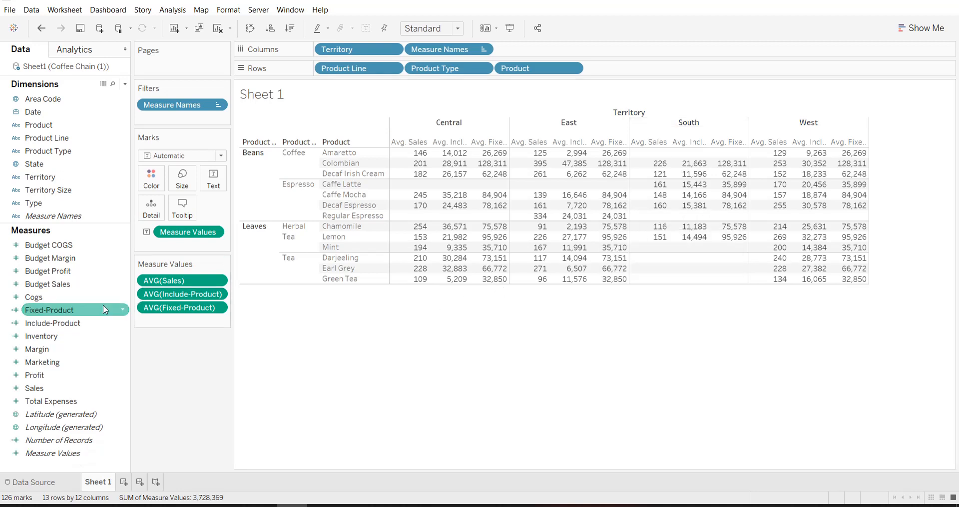
Edit the Fixed-Product calculation and insert [Product Type] before [Product] in its FIXED dimension list, separated by a comma
left_click(117, 312)
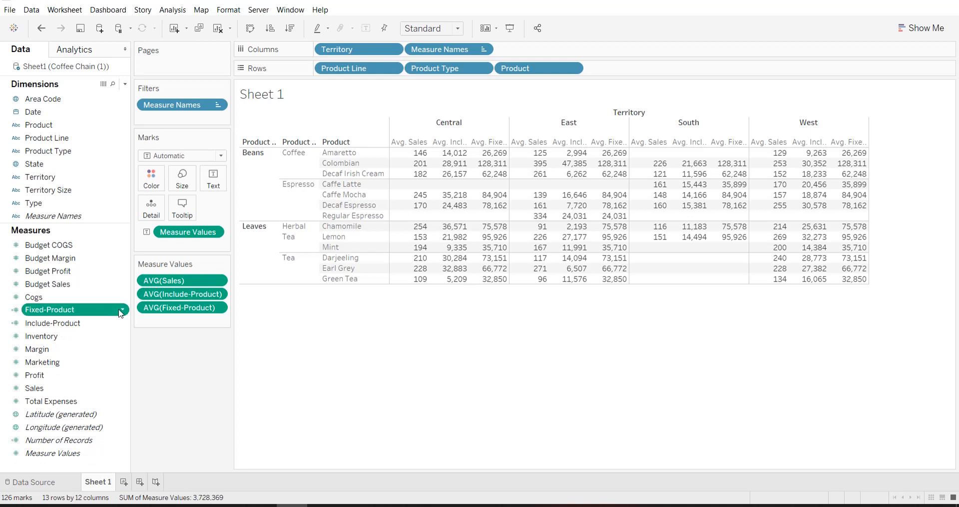
right_click(117, 311)
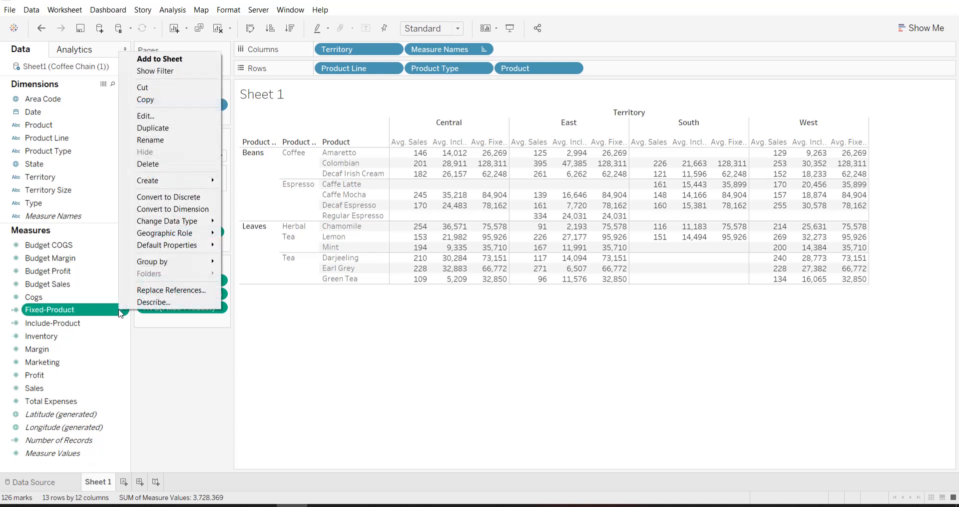
left_click(186, 119)
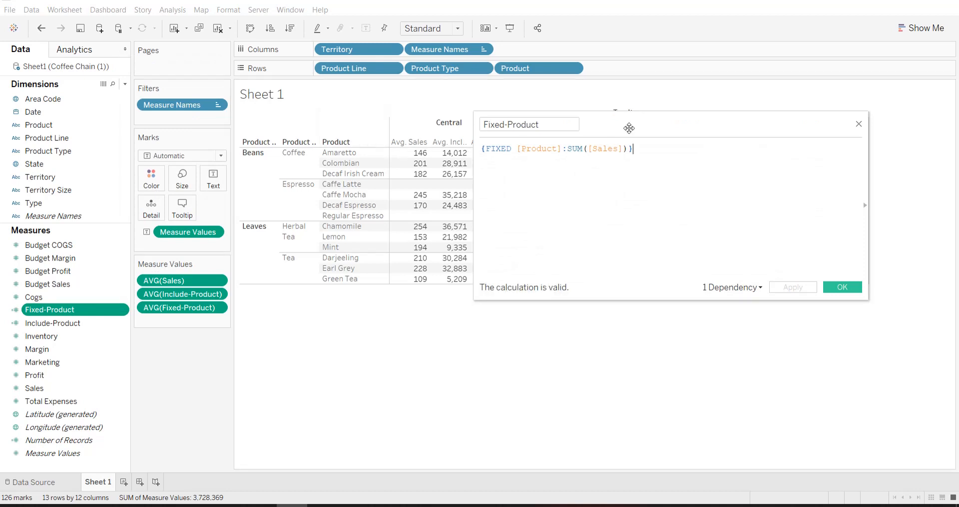
left_click_drag(630, 129, 651, 259)
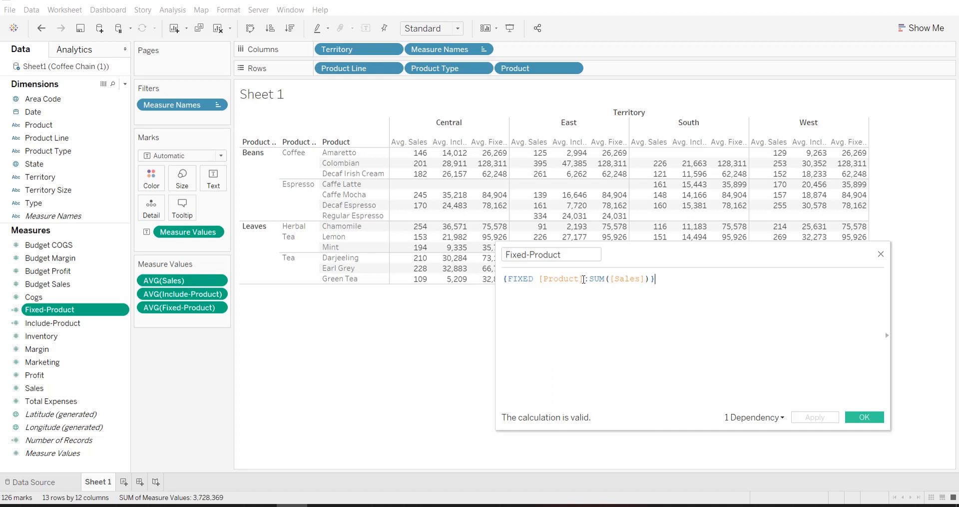
left_click(540, 279)
type("[pr")
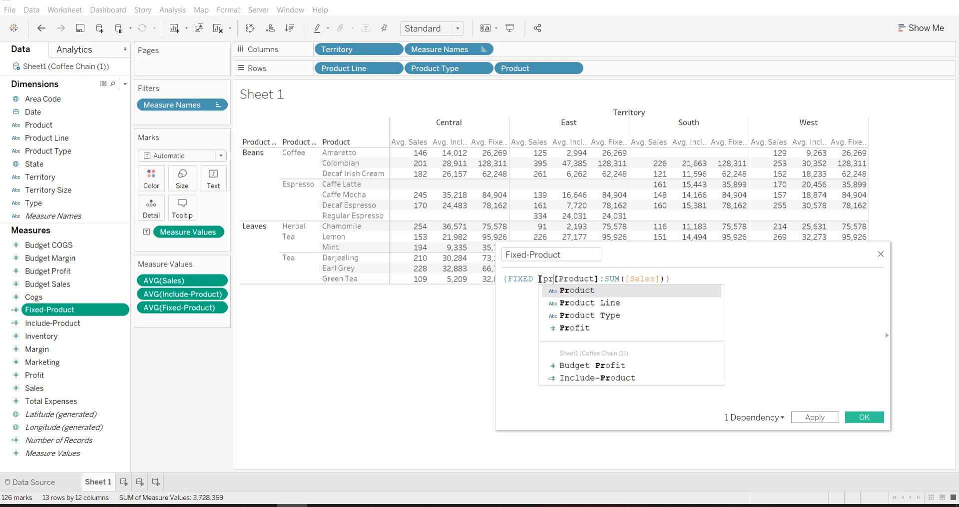
left_click(577, 315)
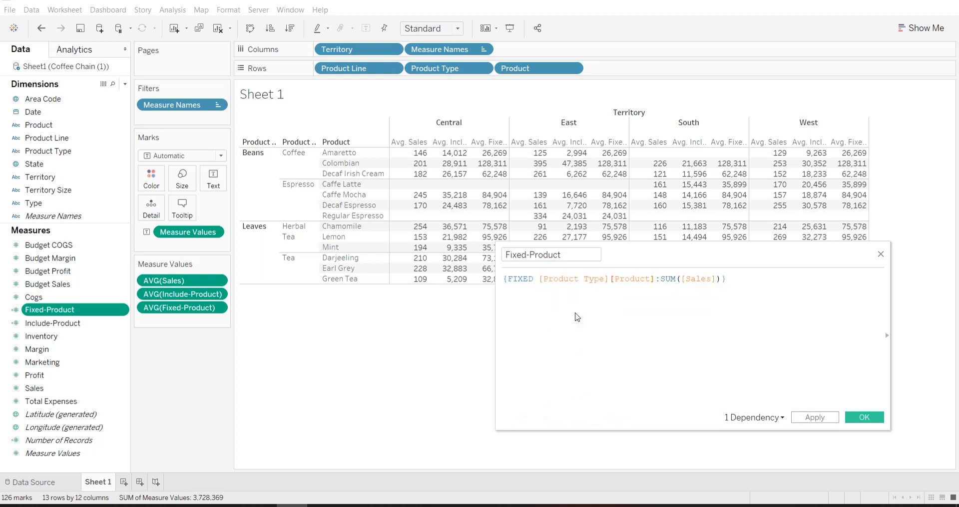
type(",")
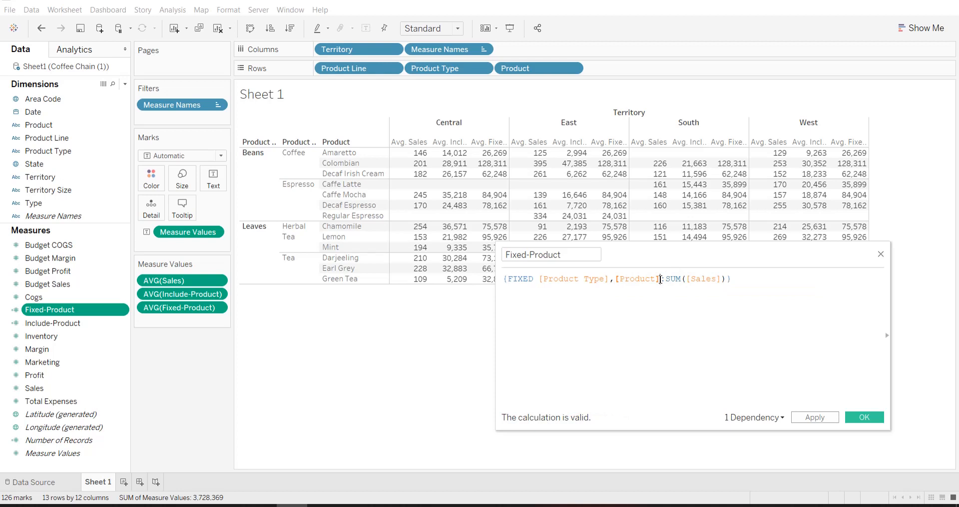
Add [Territory] after [Product] in the Fixed-Product formula's FIXED dimensions, apply the change and close the editor
left_click(661, 279)
type(", [")
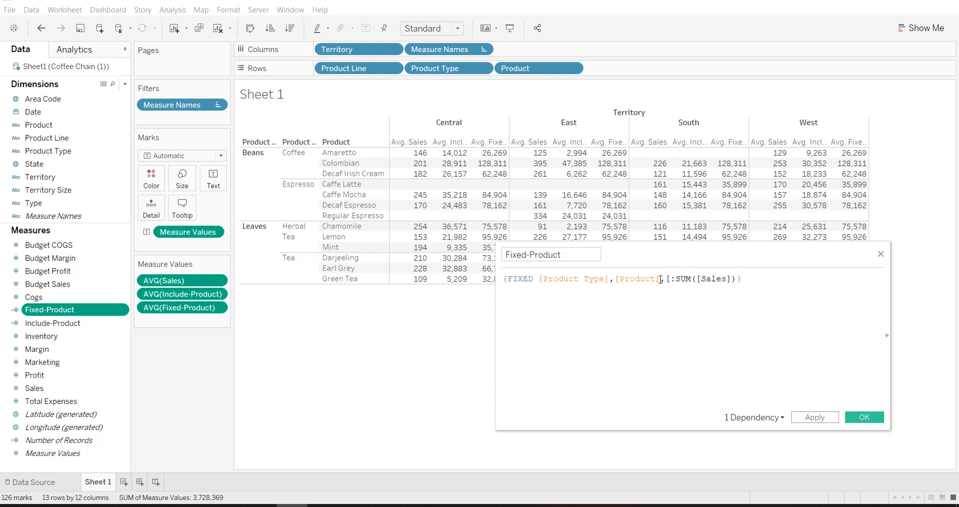
type("t")
double_click(699, 290)
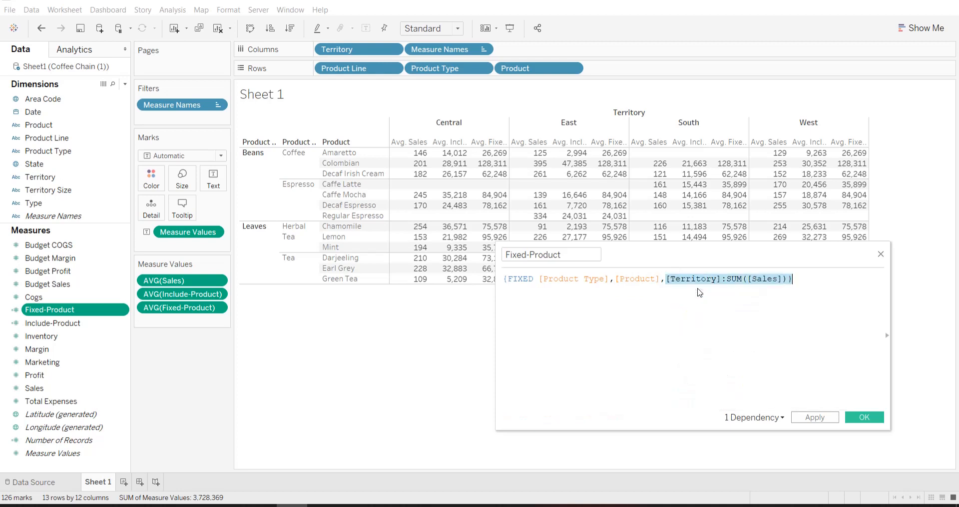
left_click(722, 282)
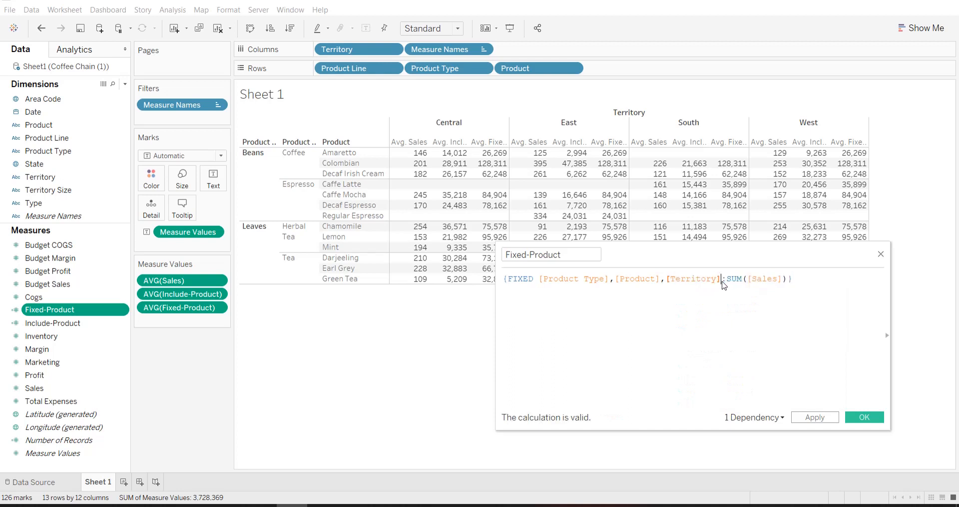
left_click(712, 328)
left_click(805, 419)
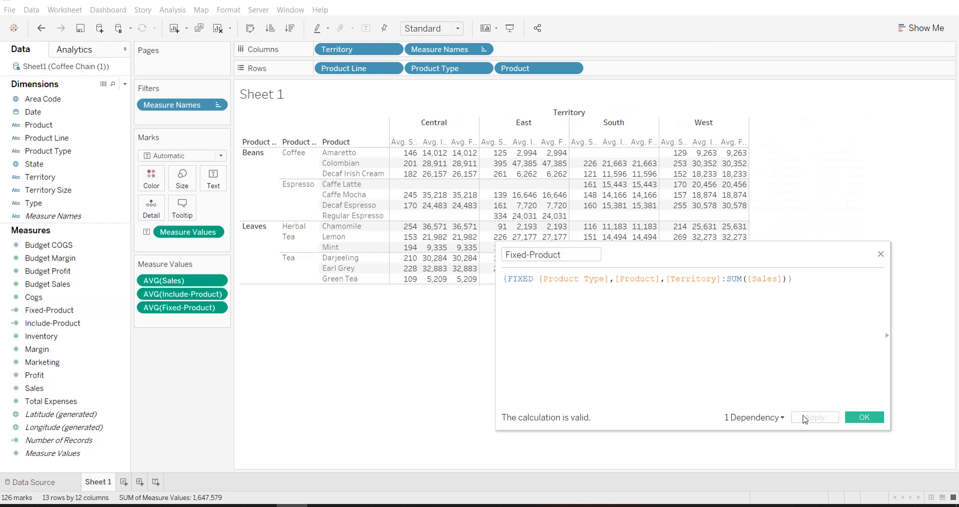
left_click(857, 415)
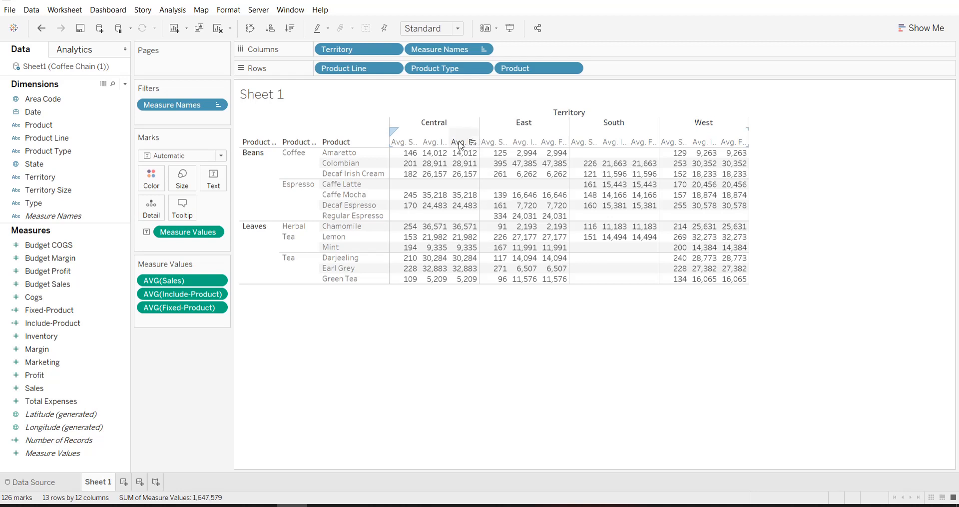
Switch back to Tableau and add Territory as a filter with all its values selected
mouse_move(460, 154)
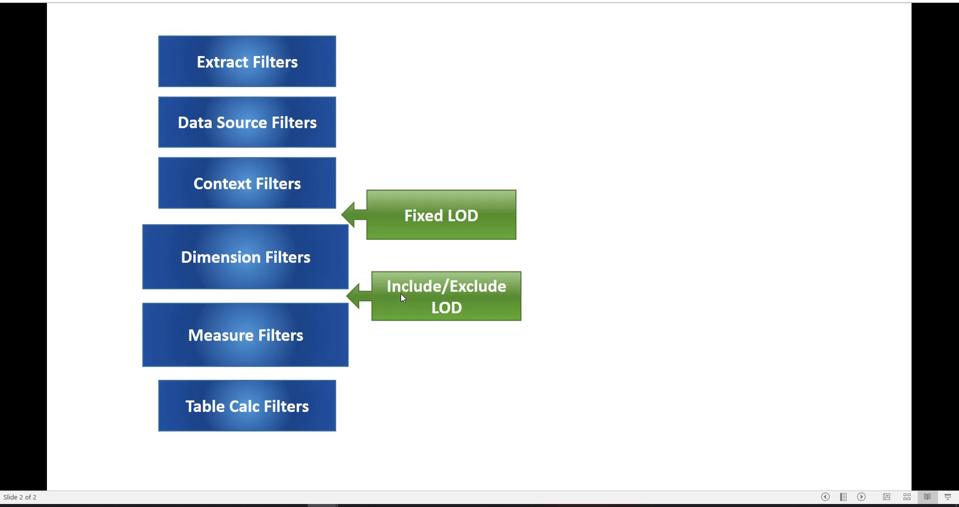
key("alt+Tab")
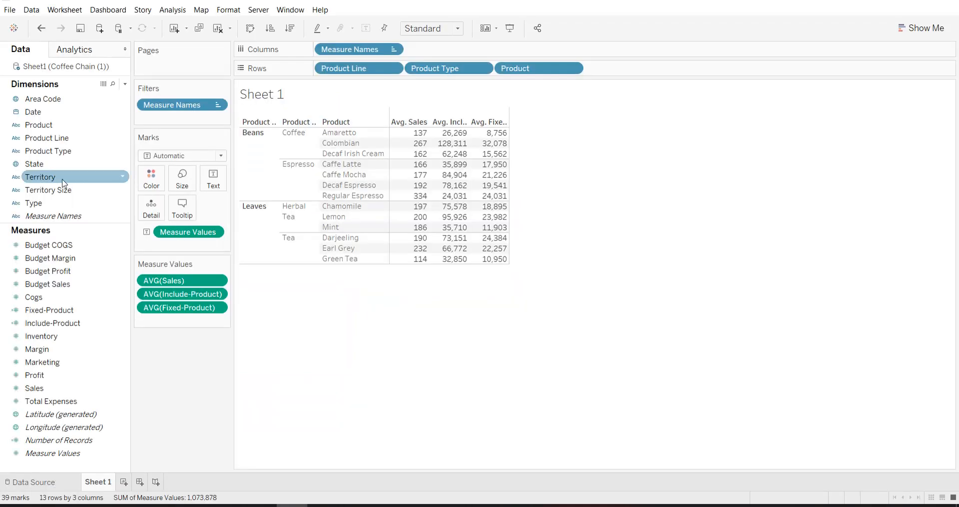
left_click_drag(64, 181, 182, 120)
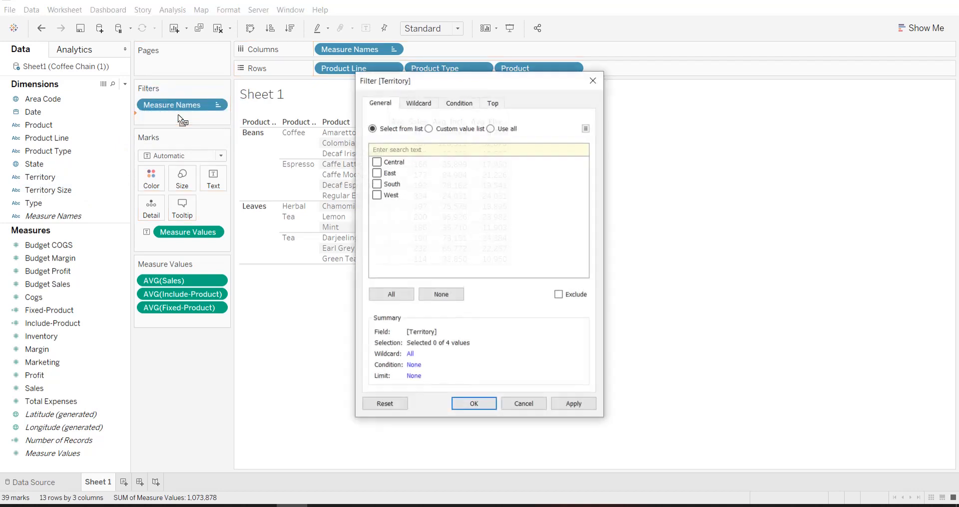
left_click(391, 294)
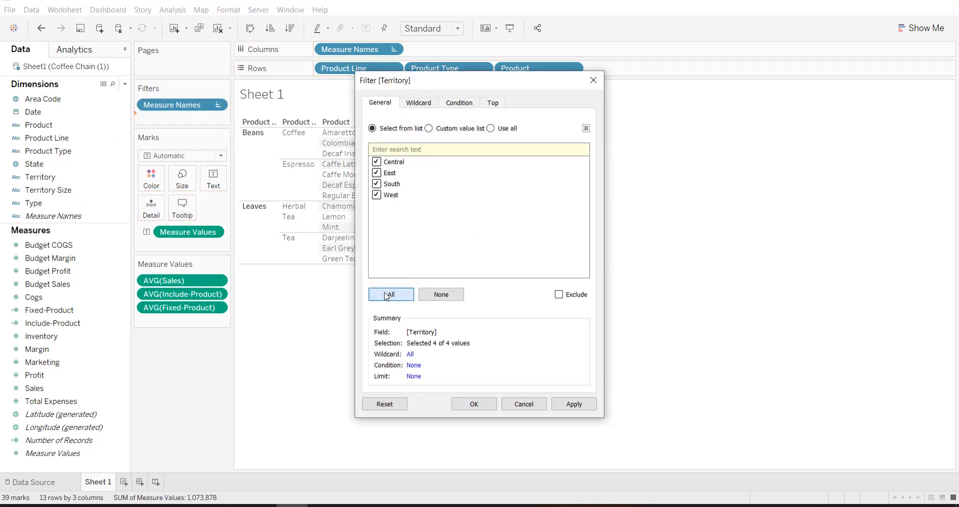
left_click(574, 405)
left_click(474, 403)
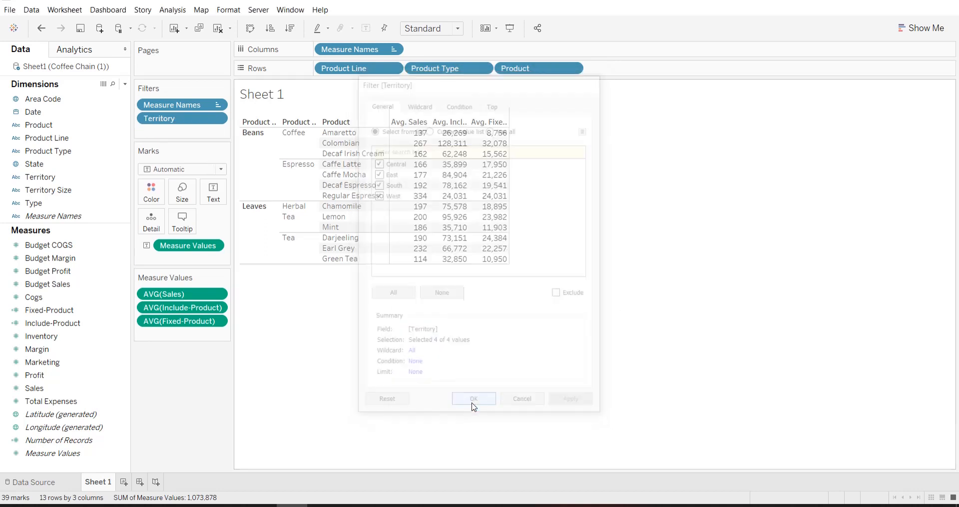
Show the Territory filter card without its "All" value and place it below the Measure Values card
right_click(210, 118)
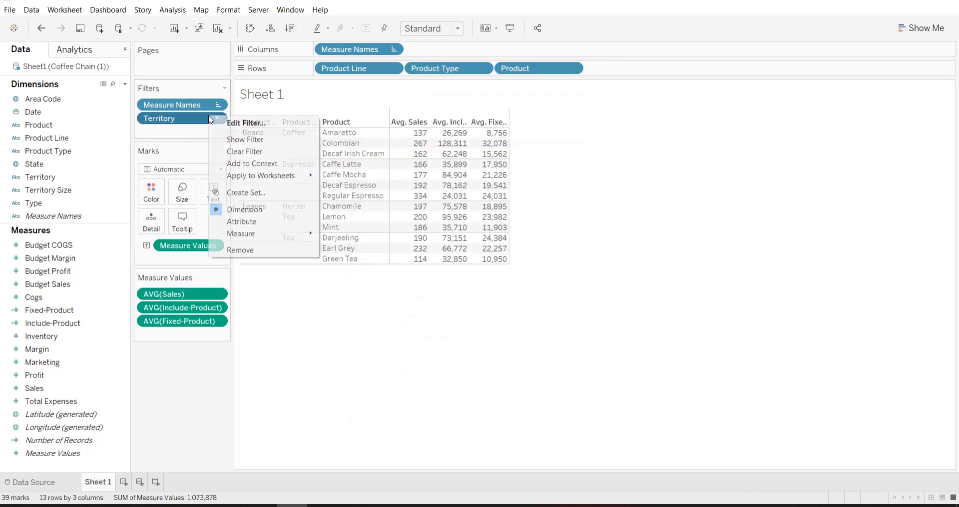
left_click(275, 140)
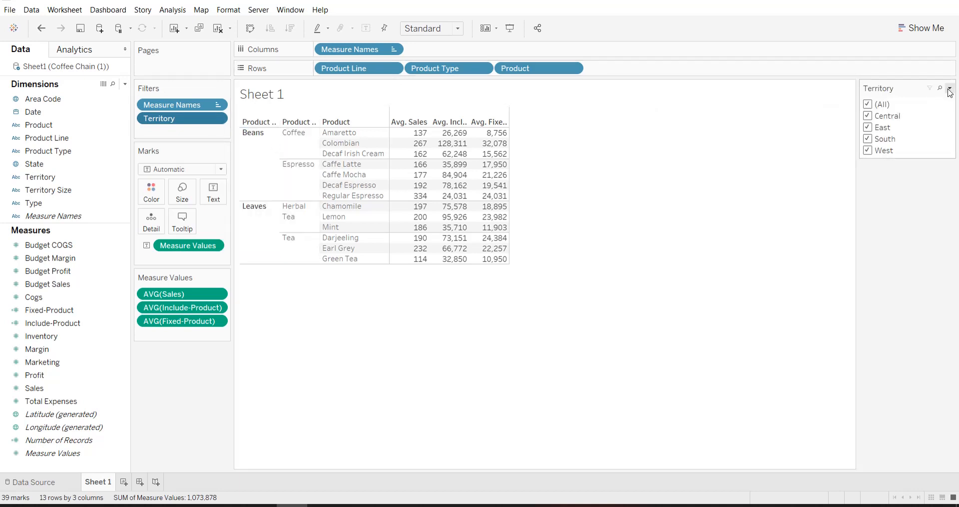
left_click(949, 89)
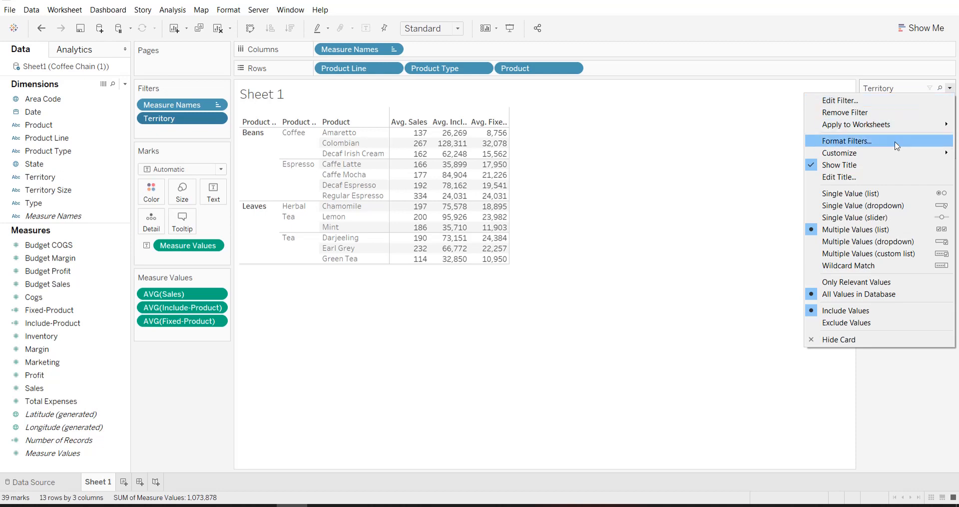
mouse_move(894, 153)
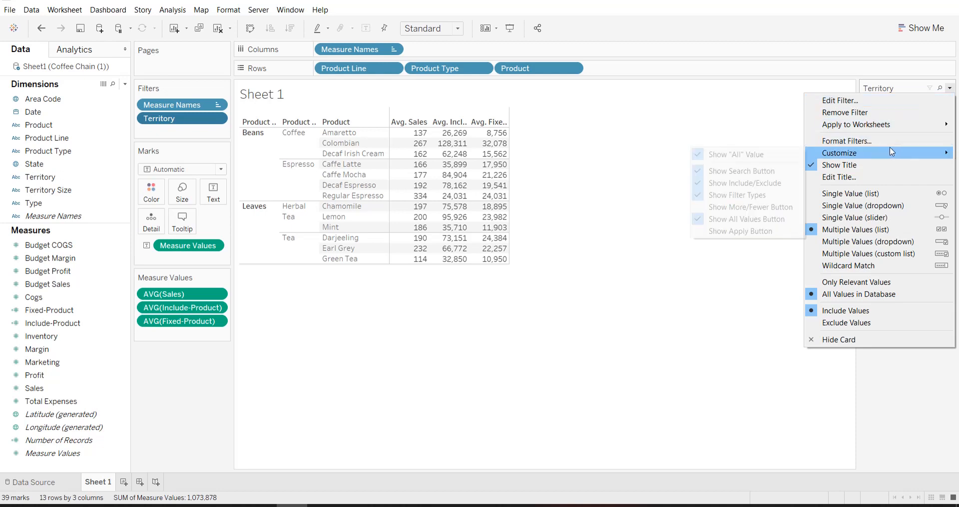
left_click(788, 155)
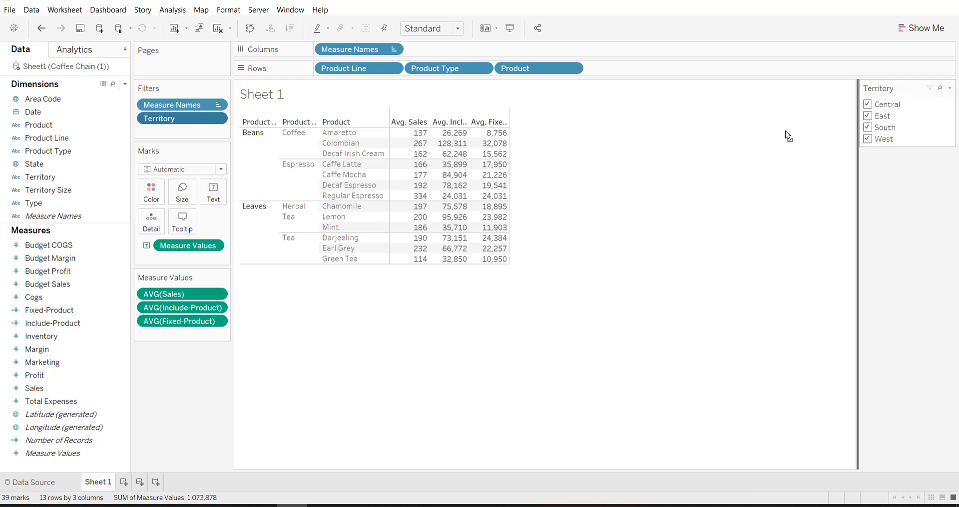
left_click_drag(788, 136, 197, 359)
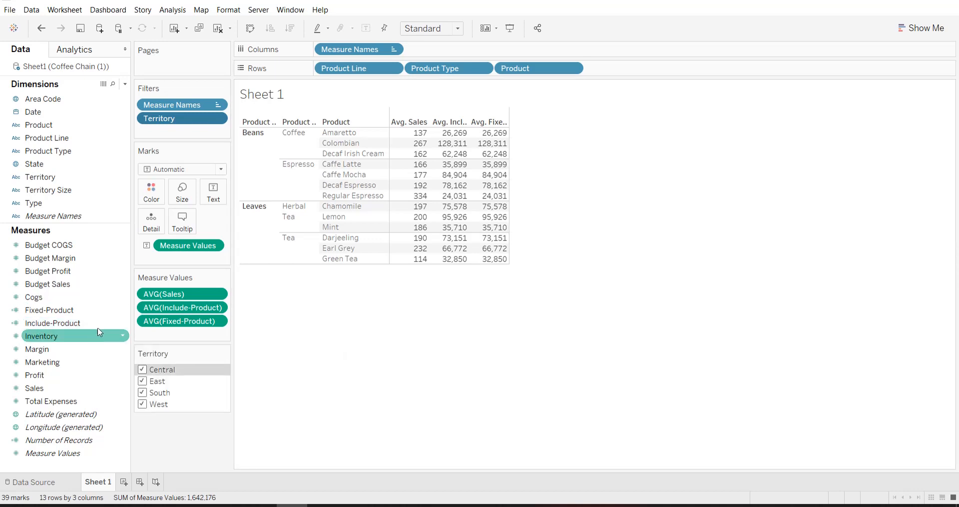
Review the Fixed-Product calculation's formula and close its editor
left_click(122, 310)
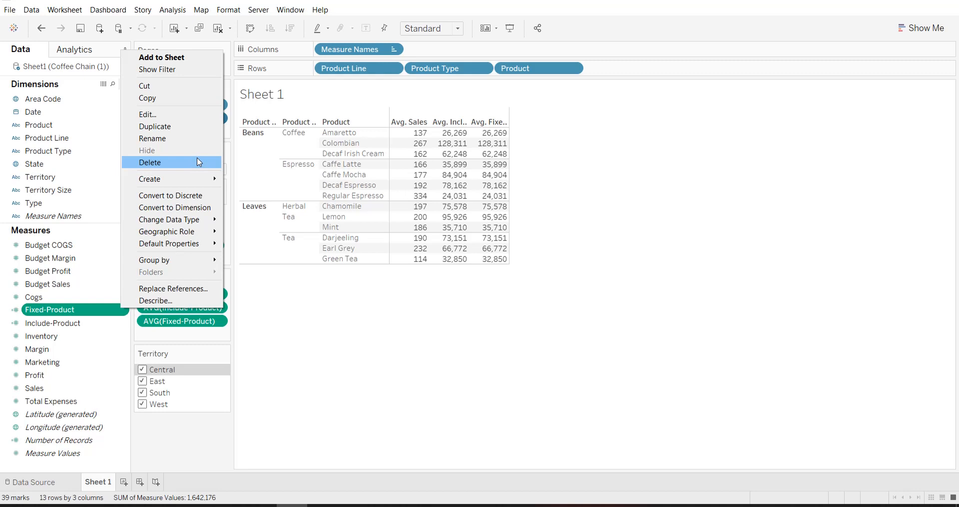
left_click(199, 123)
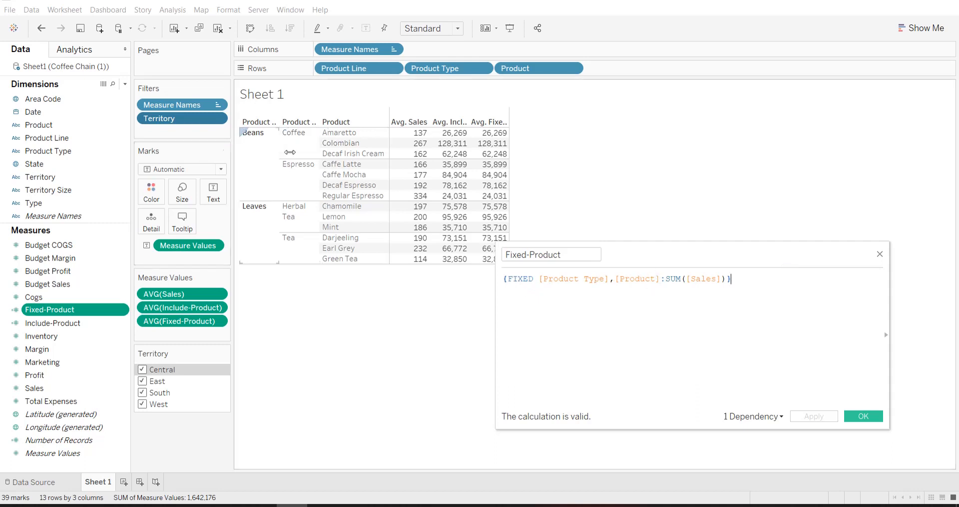
left_click(863, 418)
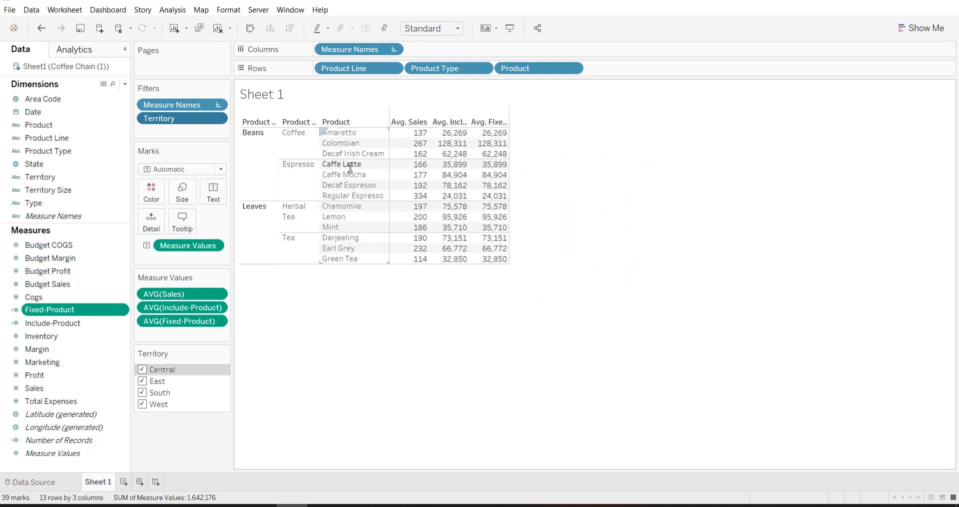
Exclude East and South in the Territory filter in turn to compare the averages, reselecting each territory
left_click(142, 382)
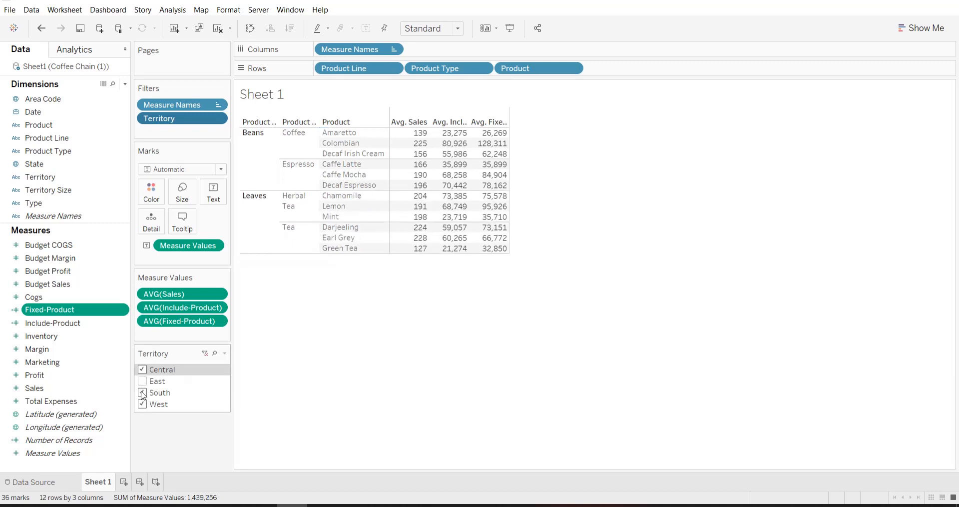
left_click(143, 395)
left_click(142, 381)
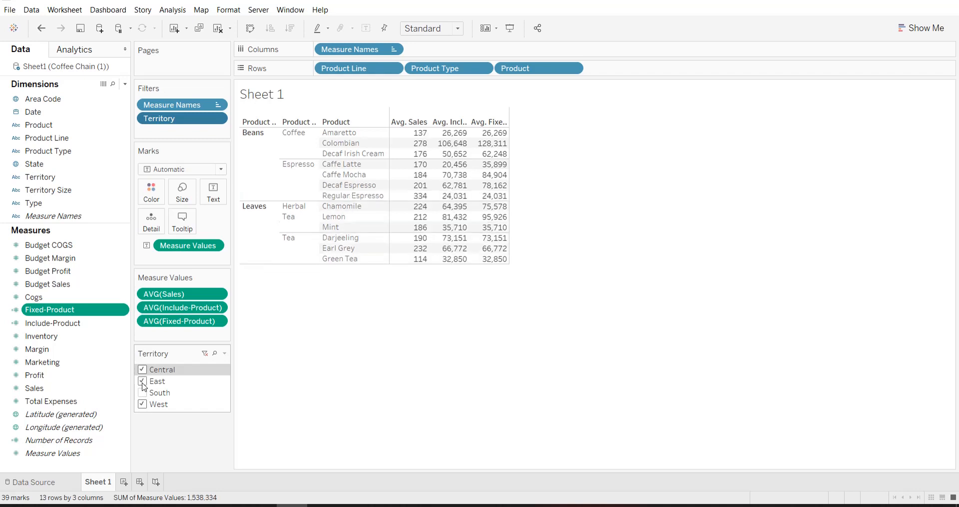
left_click(144, 394)
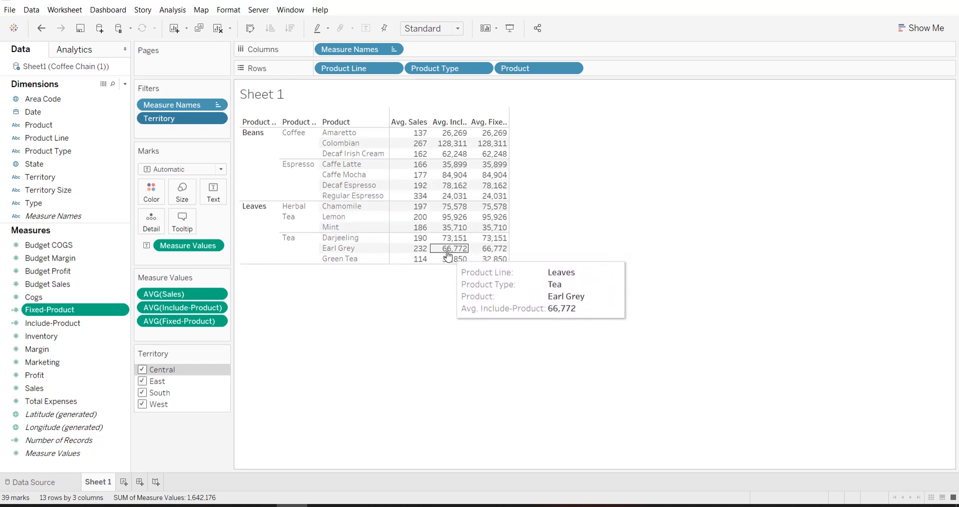
Exclude Central and East to compare the Include-Product and Fixed-Product averages per product, and reselect both territories
left_click(143, 370)
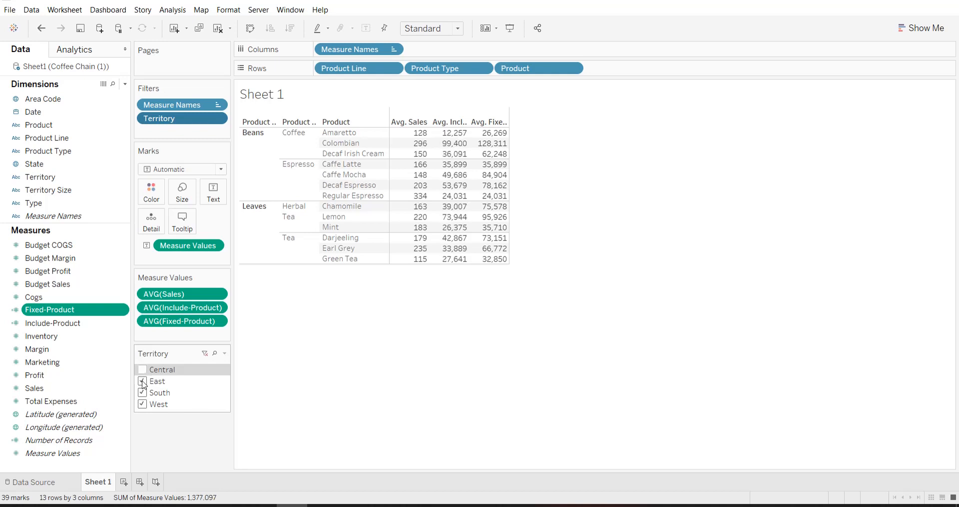
left_click(142, 382)
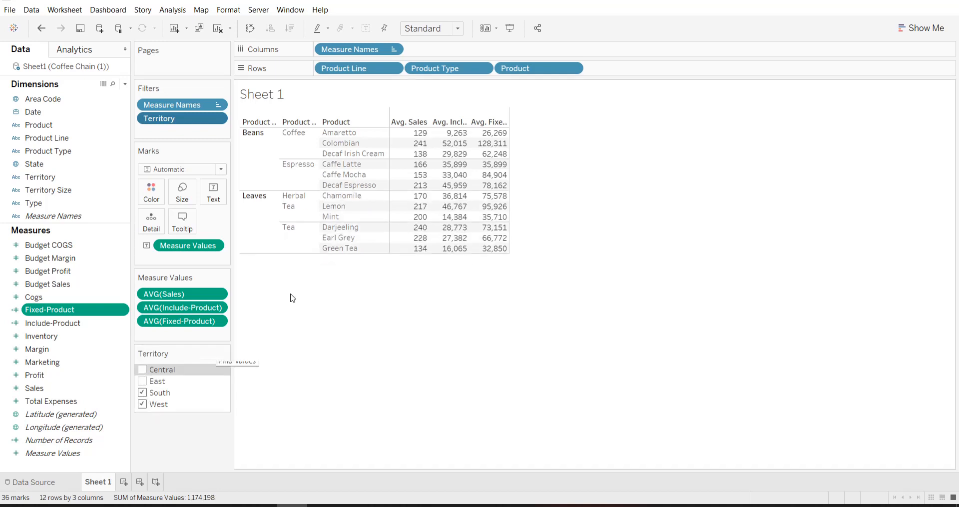
mouse_move(456, 140)
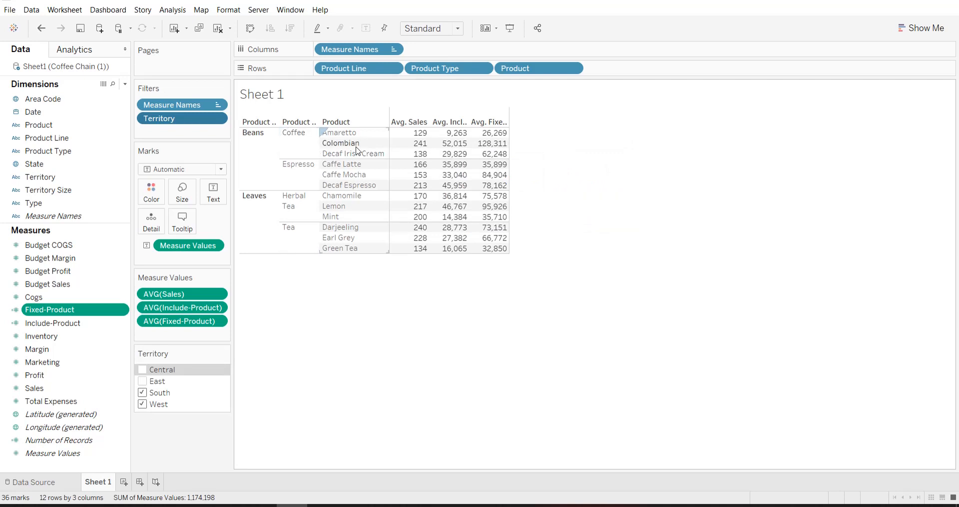
mouse_move(455, 161)
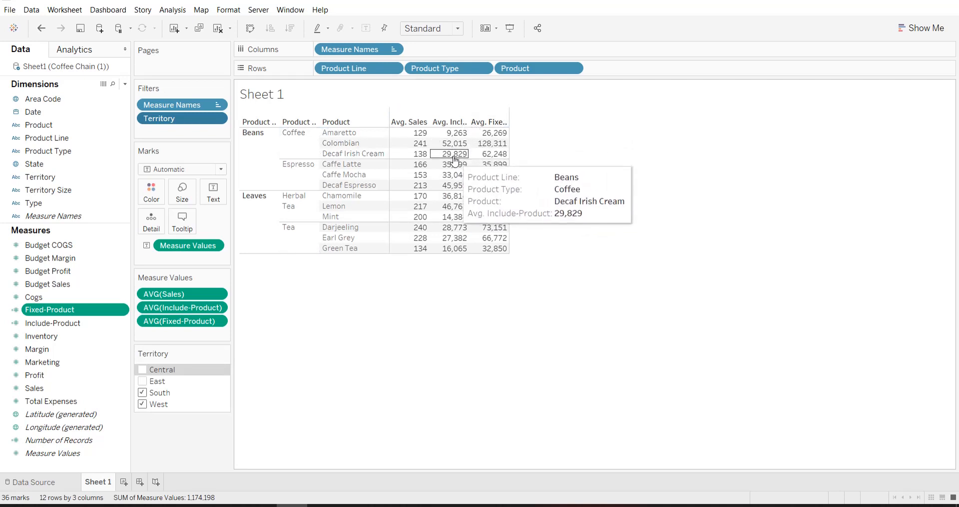
mouse_move(485, 145)
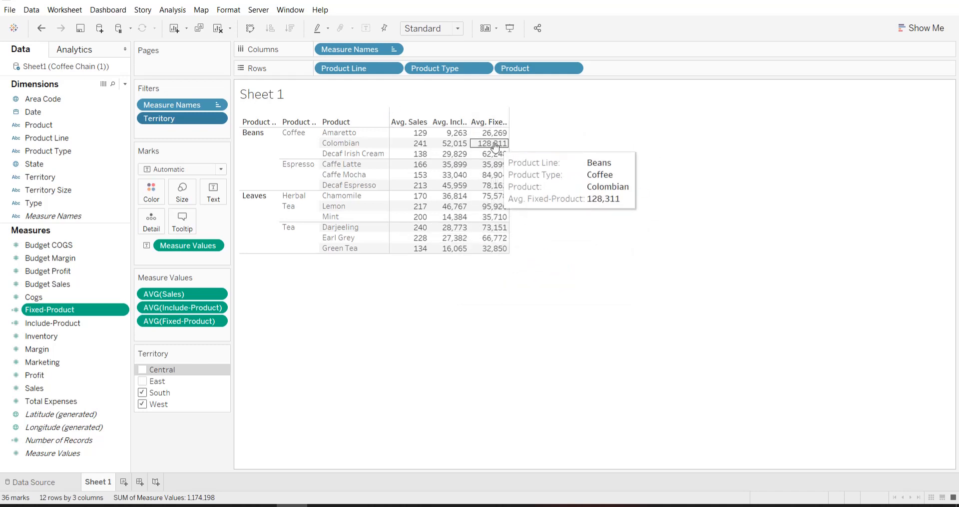
mouse_move(493, 220)
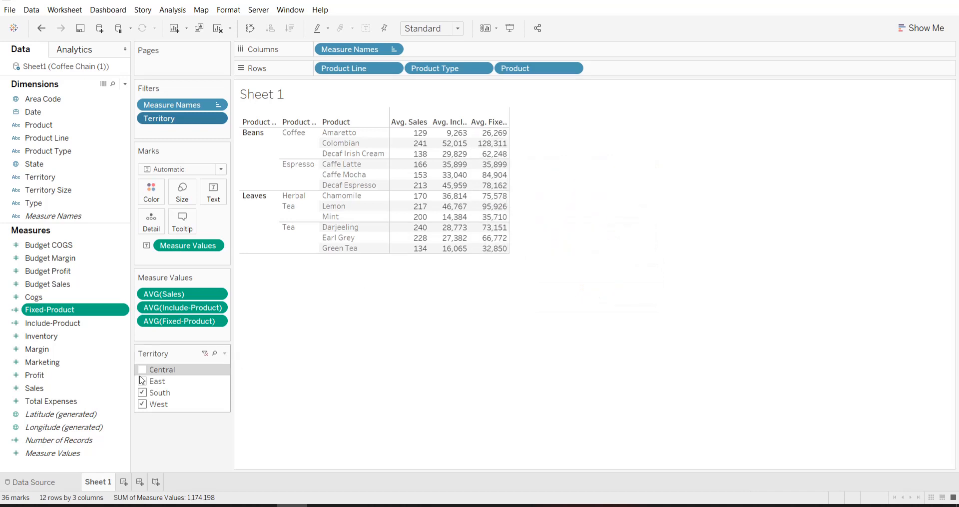
left_click(142, 371)
left_click(142, 380)
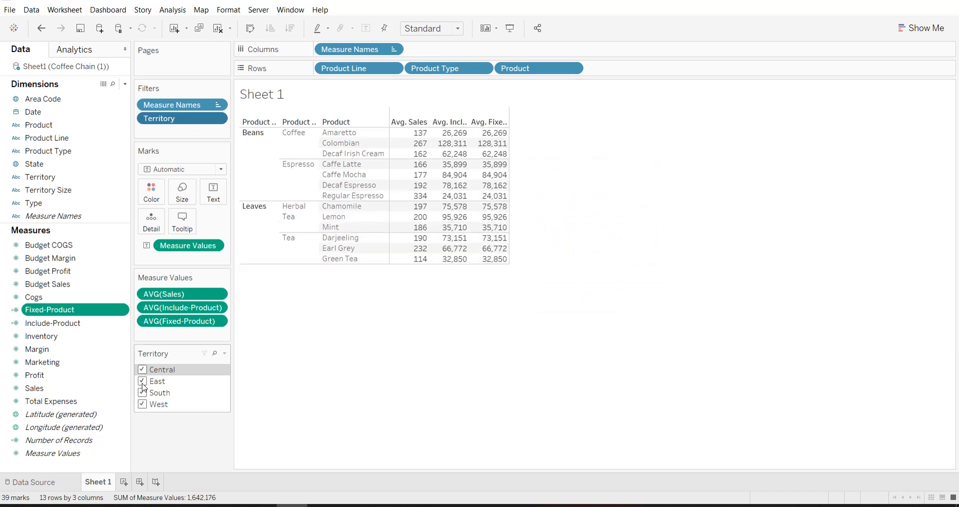
Exclude only South in the Territory filter, keeping Central, East and West, and compare the Fixed-Product averages with Include-Product
left_click(143, 392)
left_click(142, 381)
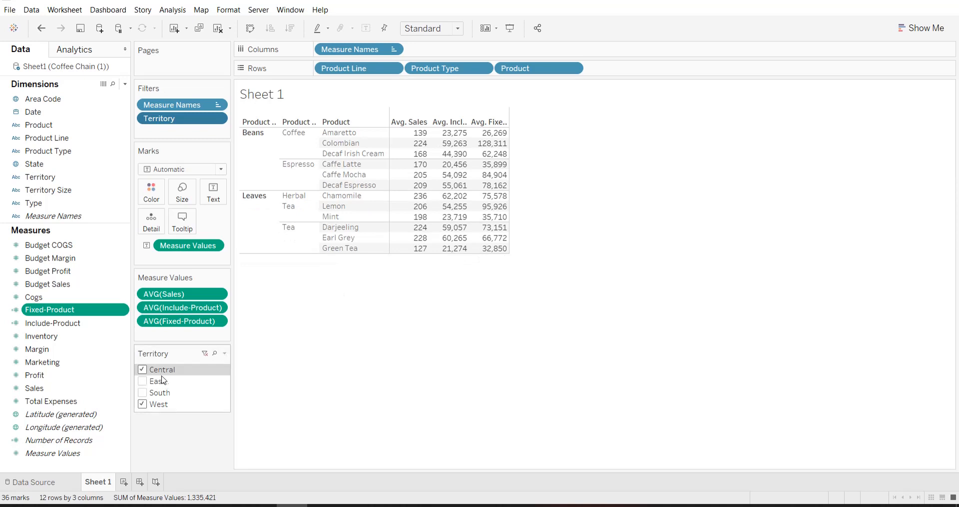
left_click(143, 381)
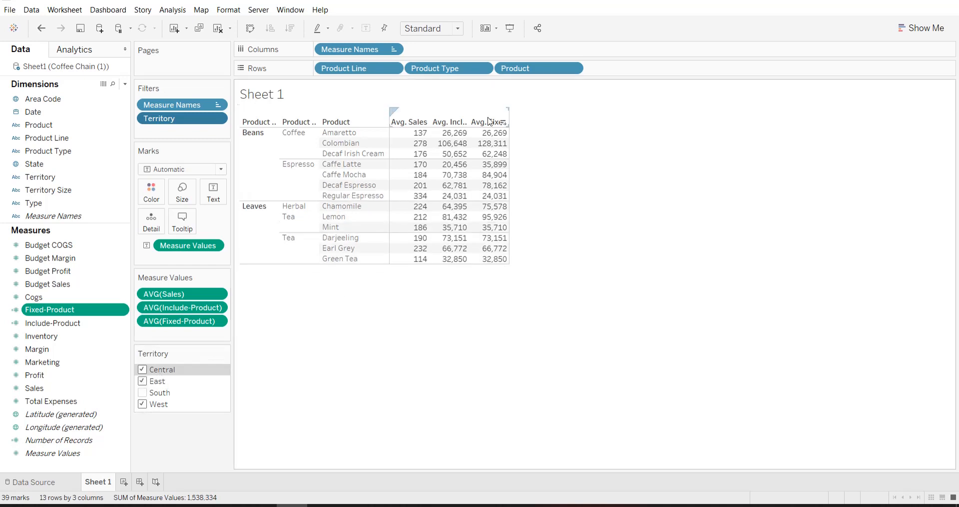
mouse_move(481, 234)
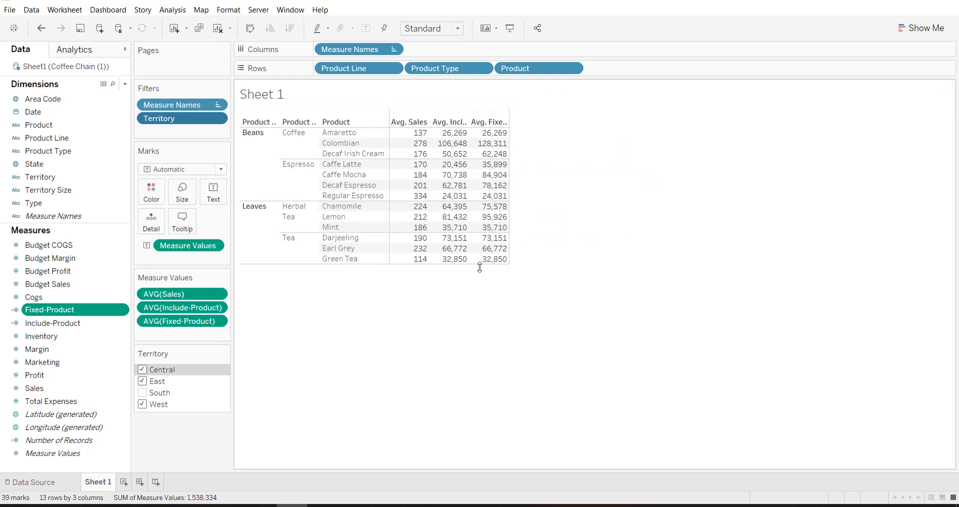